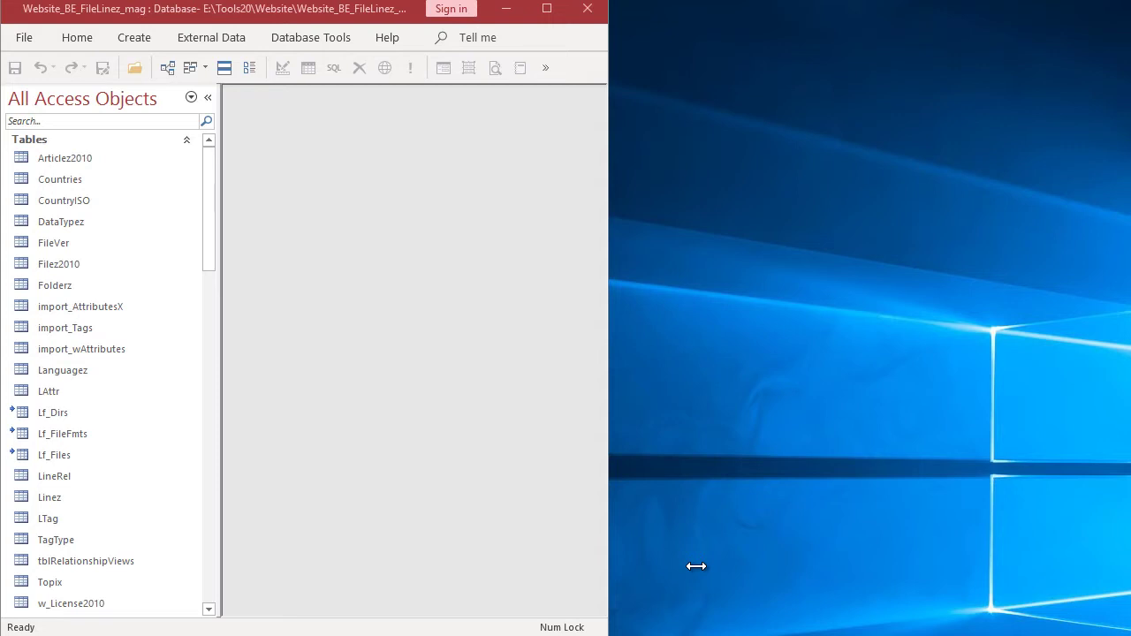
Switch from the open Website_BE_FileLinez_mag back-end to the Website folder window
key(alt+Tab)
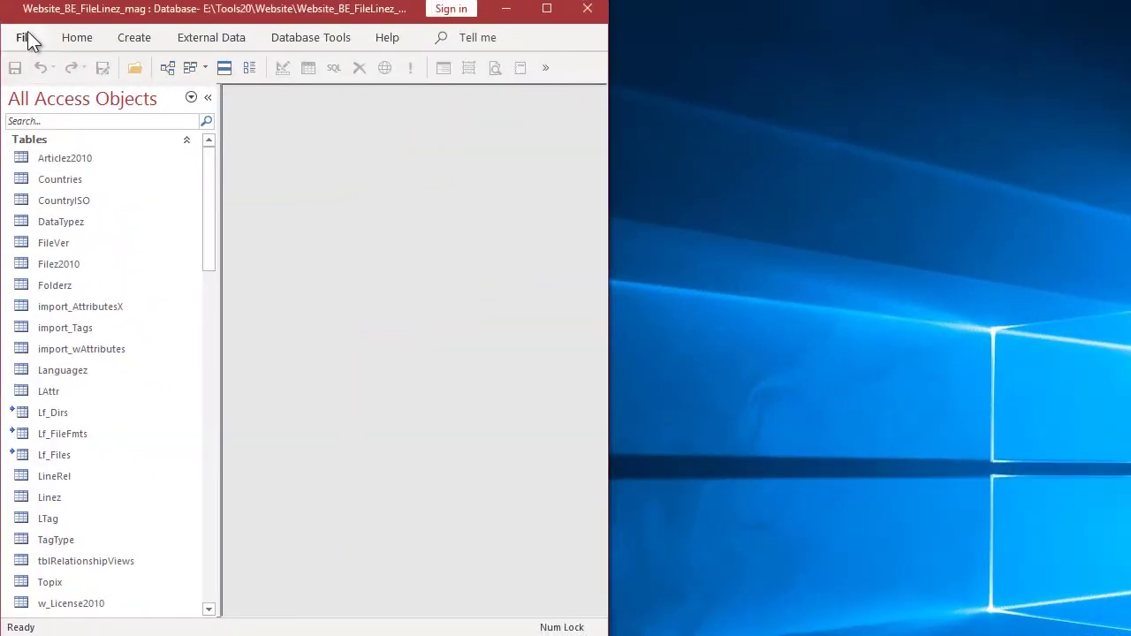
Run Compact & Repair Database on the Website_BE_FileLinez_mag back-end from File > Info
click(25, 37)
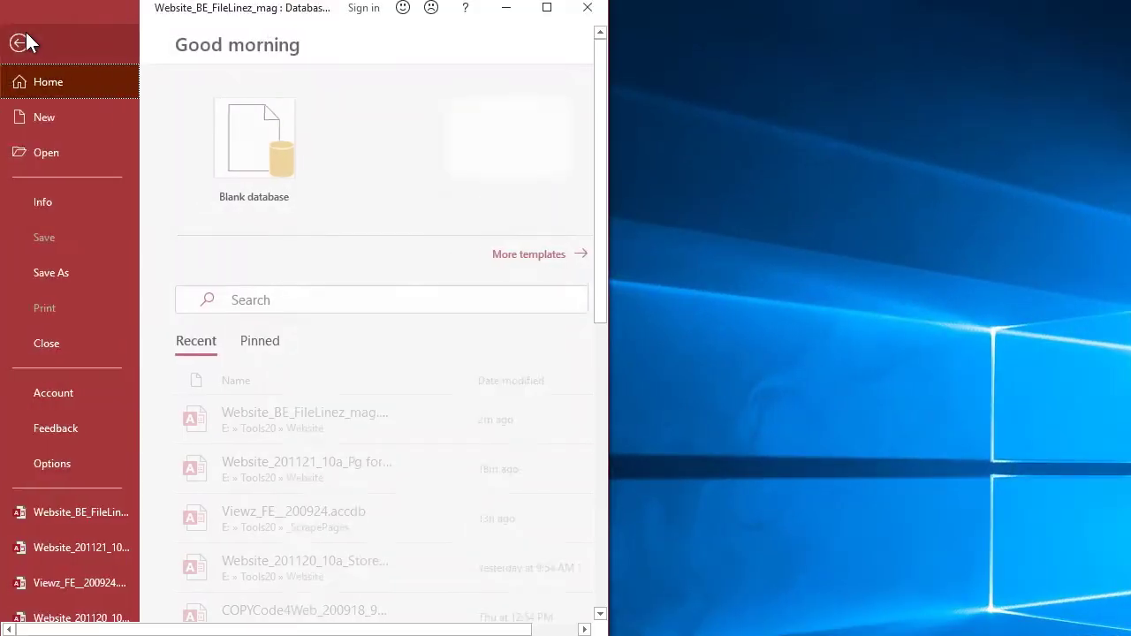
click(48, 206)
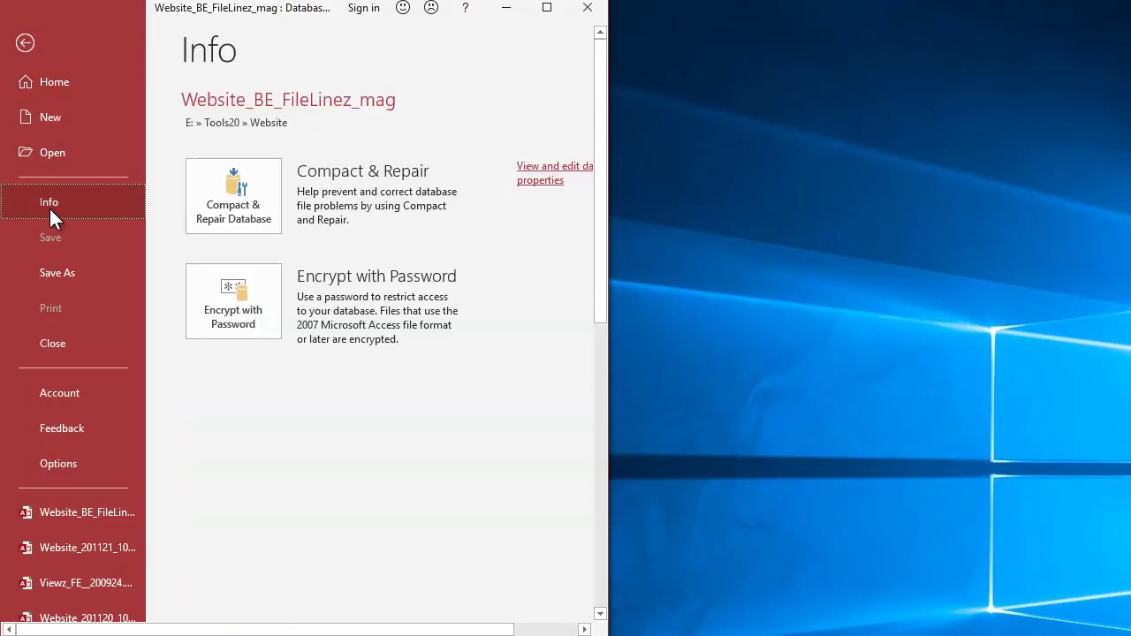
click(226, 202)
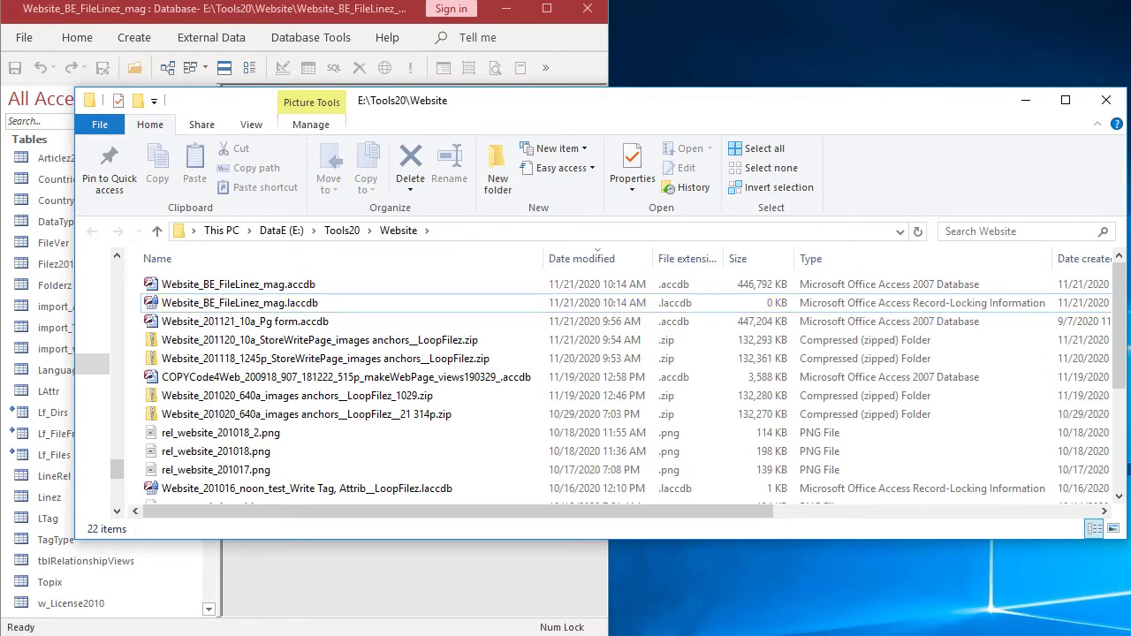
Rename the front-end file to 'Website_FE_201121_1021a_Pg form, FileLinez in BE.accdb'
click(265, 322)
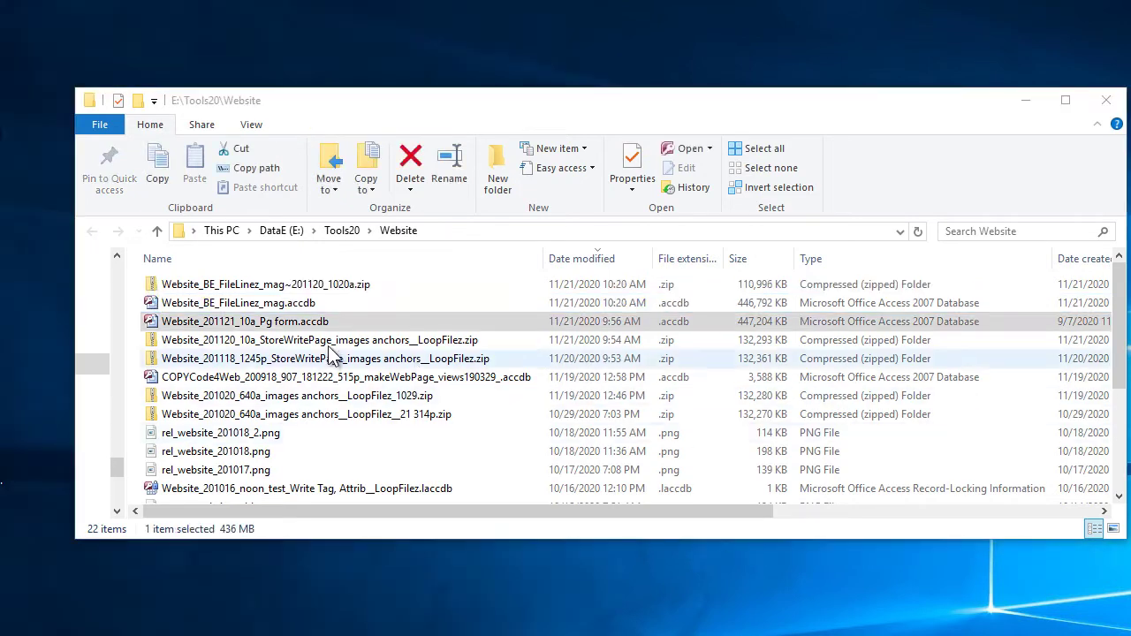
right_click(274, 325)
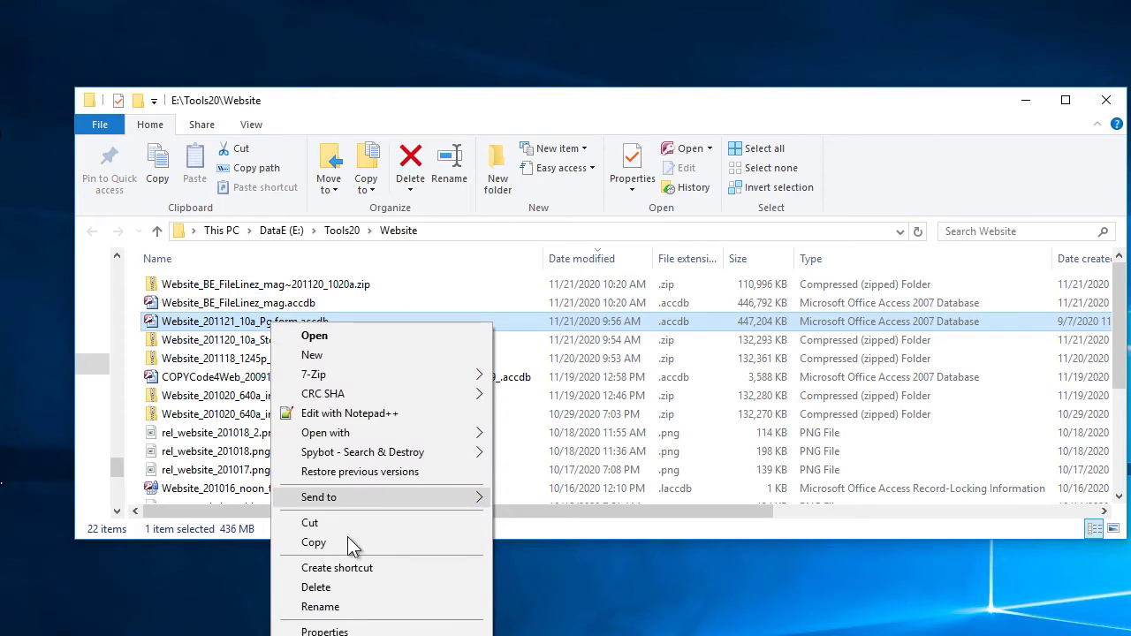
click(349, 608)
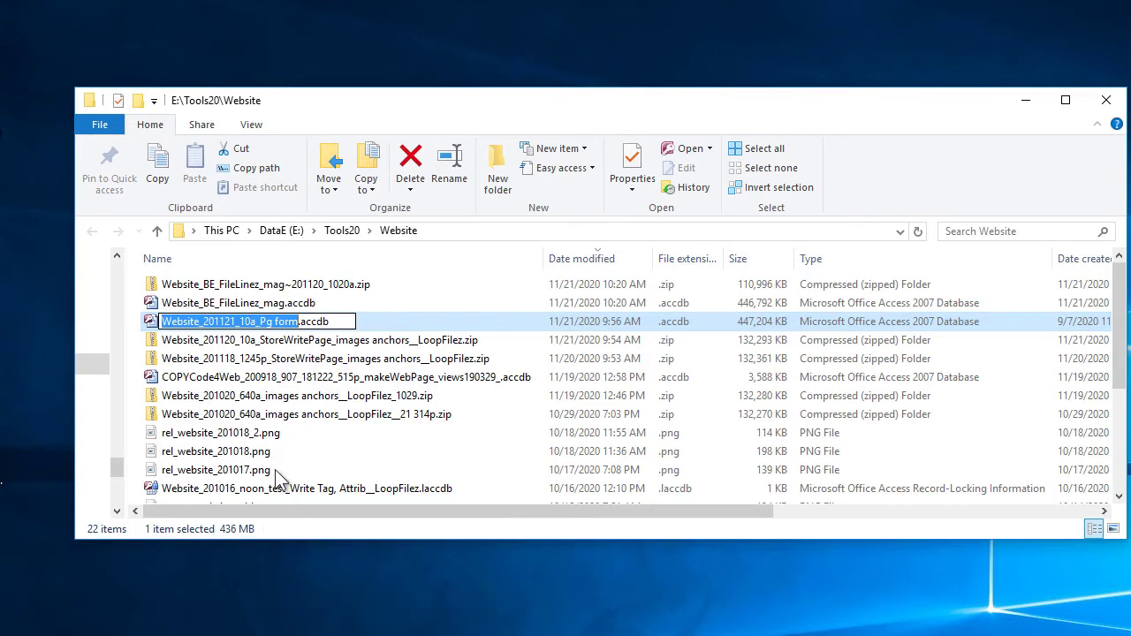
click(204, 322)
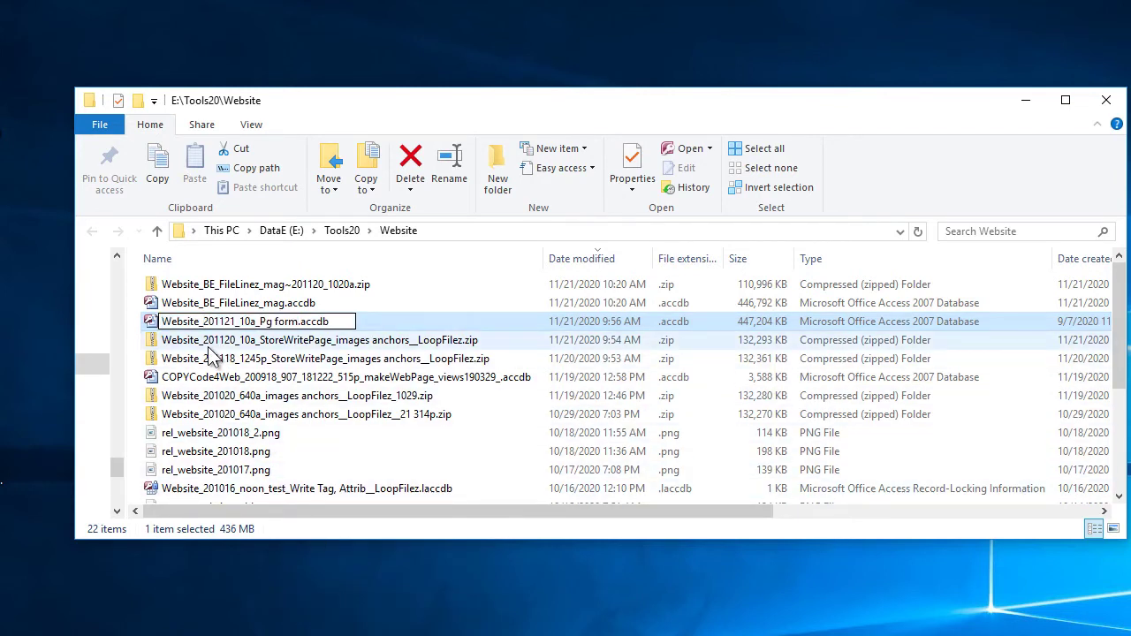
text(FE_)
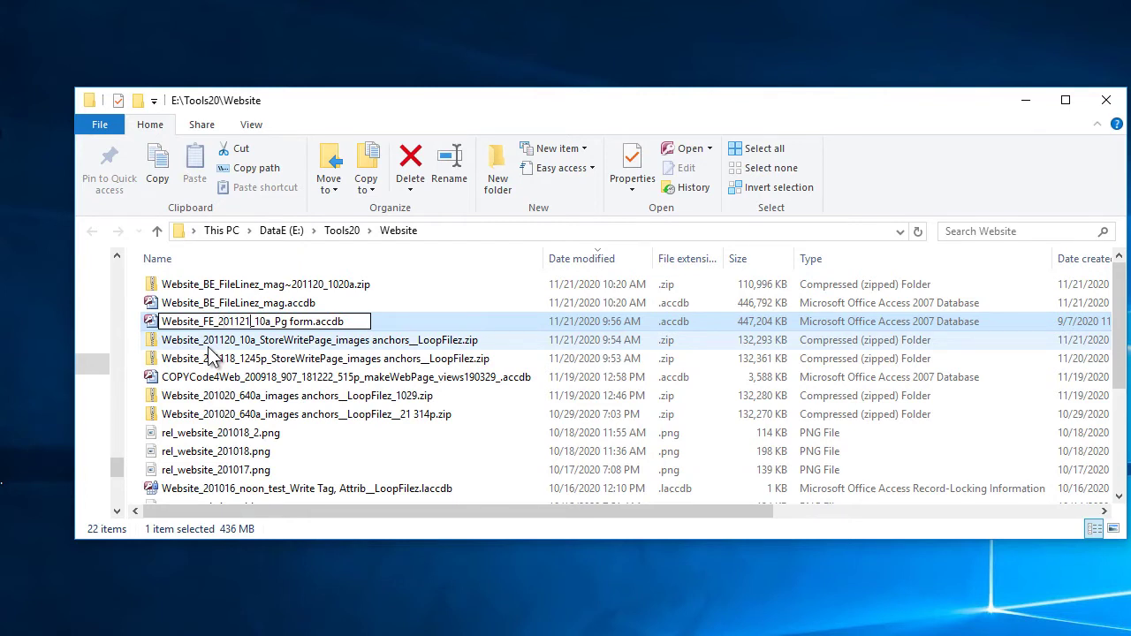
text(21a)
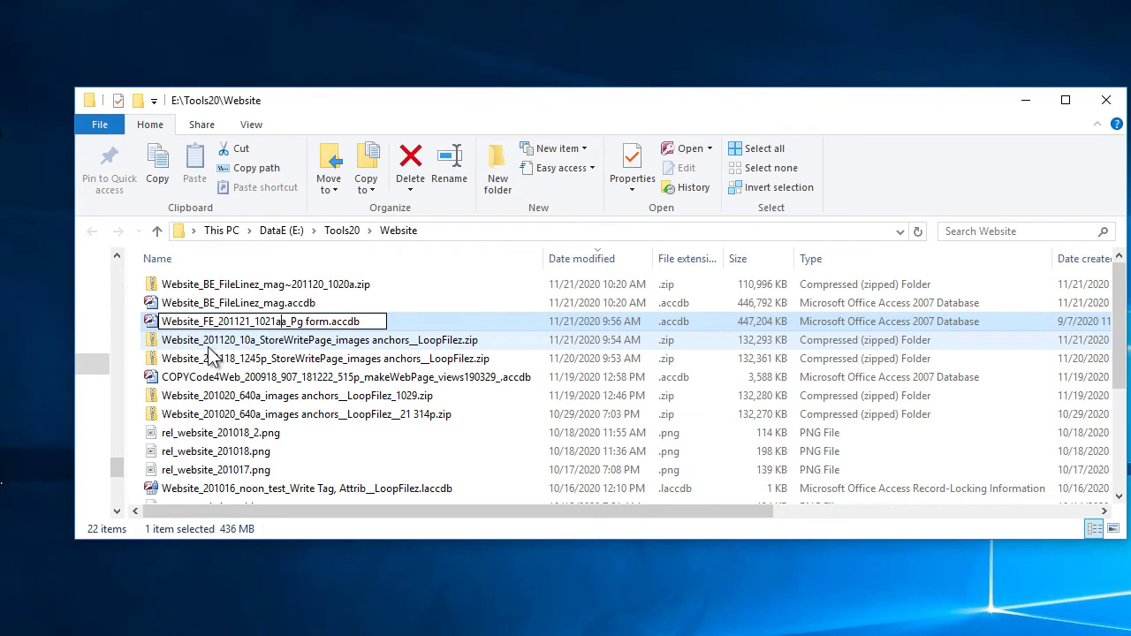
key(Delete)
text(, )
text(FileLinez in)
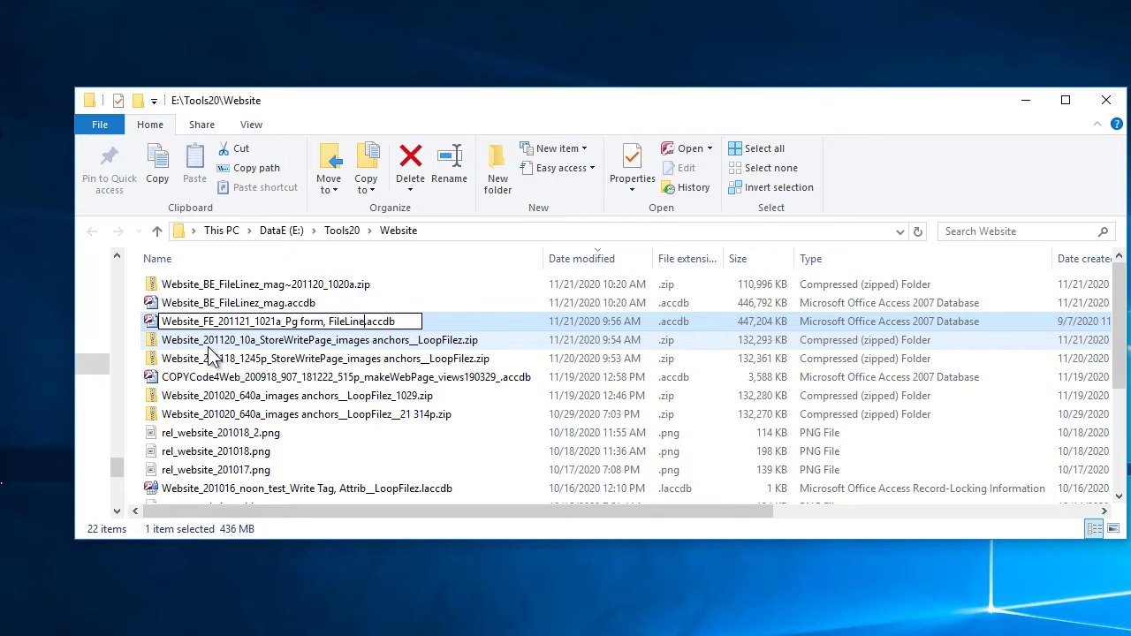
text( BE)
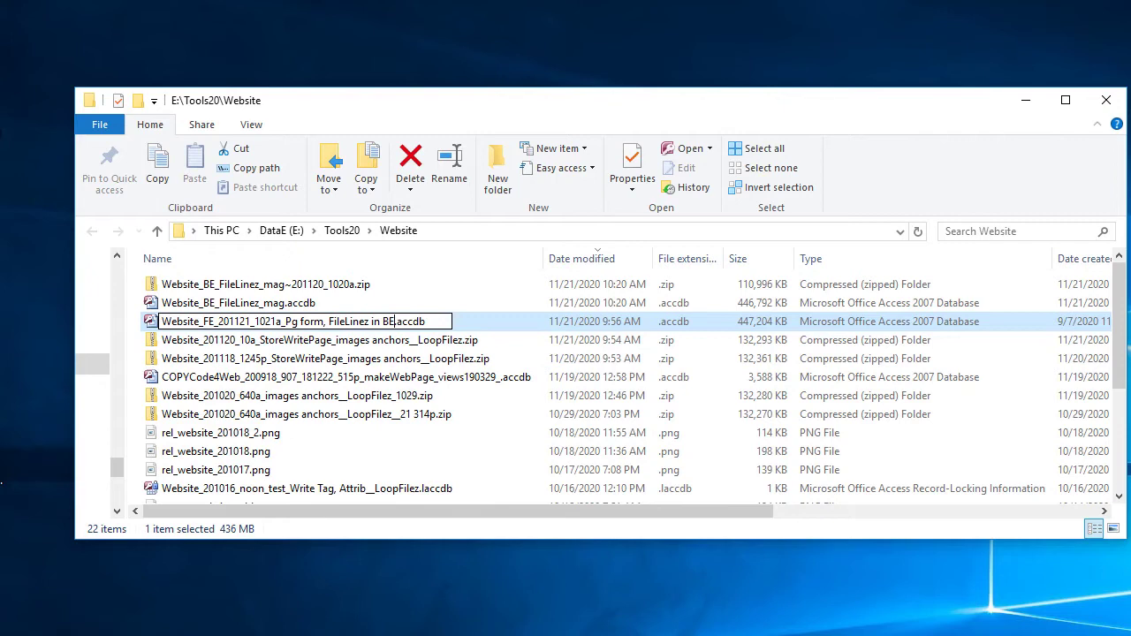
key(Return)
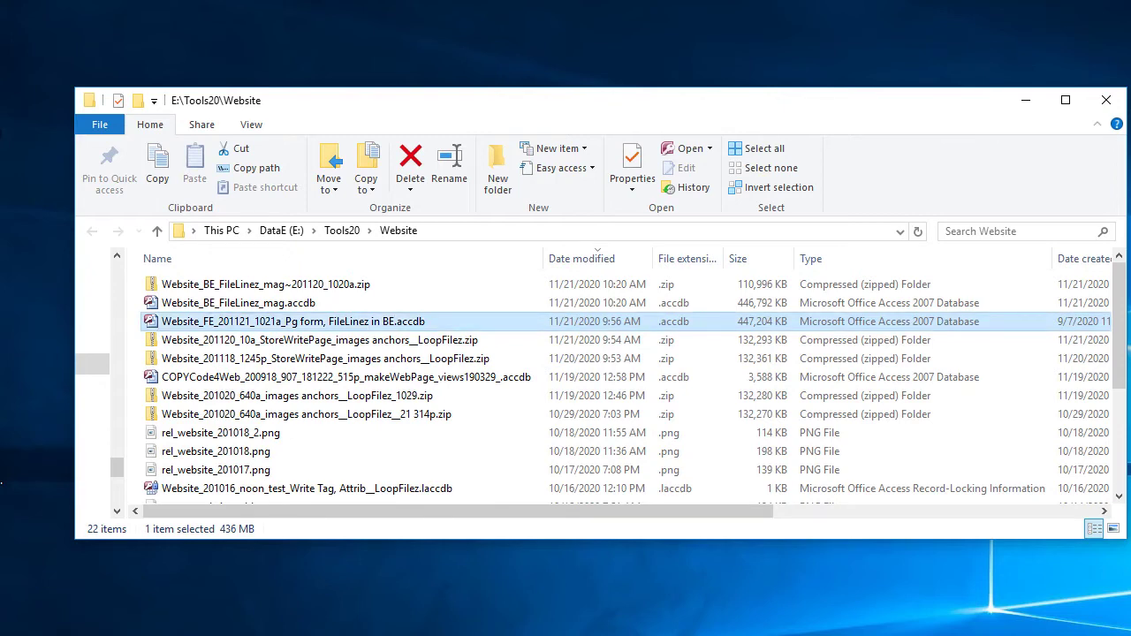
Open the renamed front-end in Access and widen its window
right_click(352, 322)
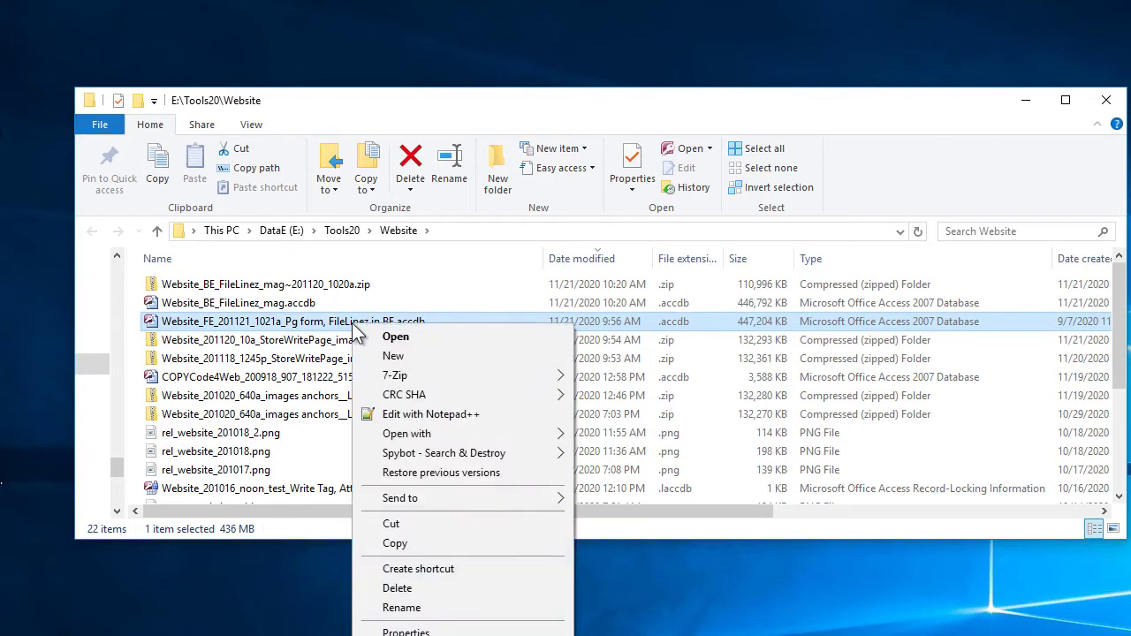
mouse_move(461, 432)
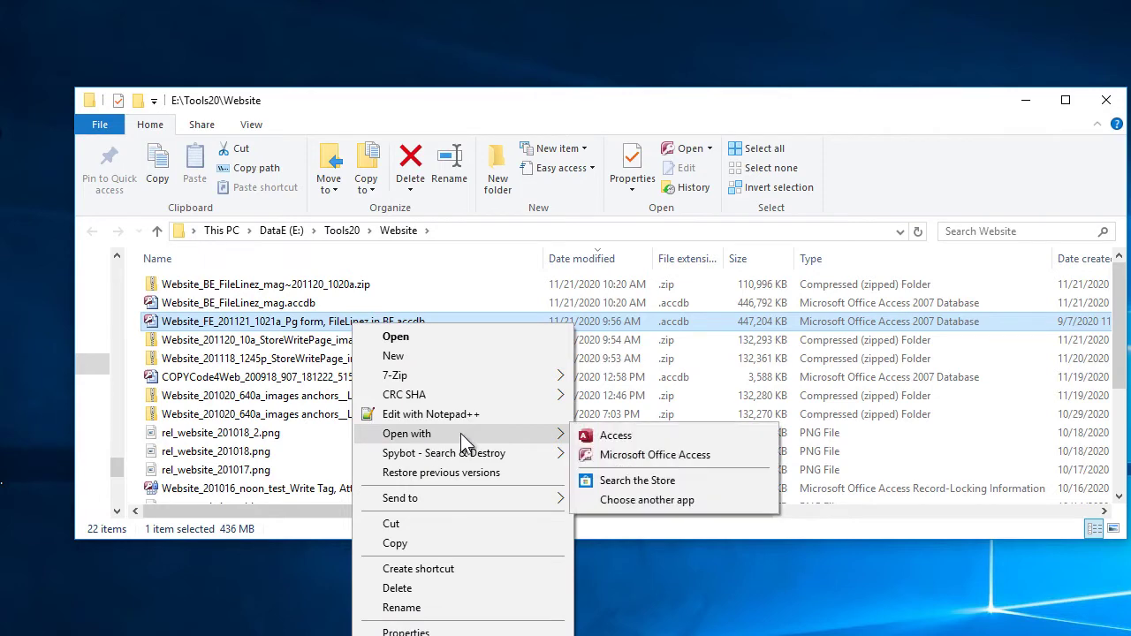
click(609, 433)
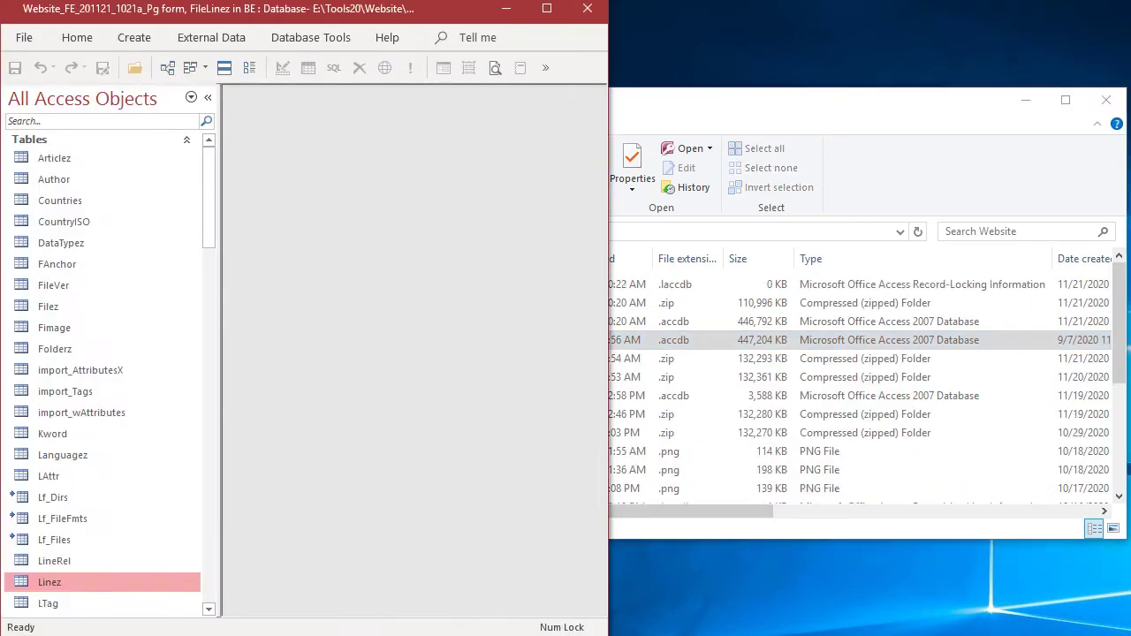
click(800, 104)
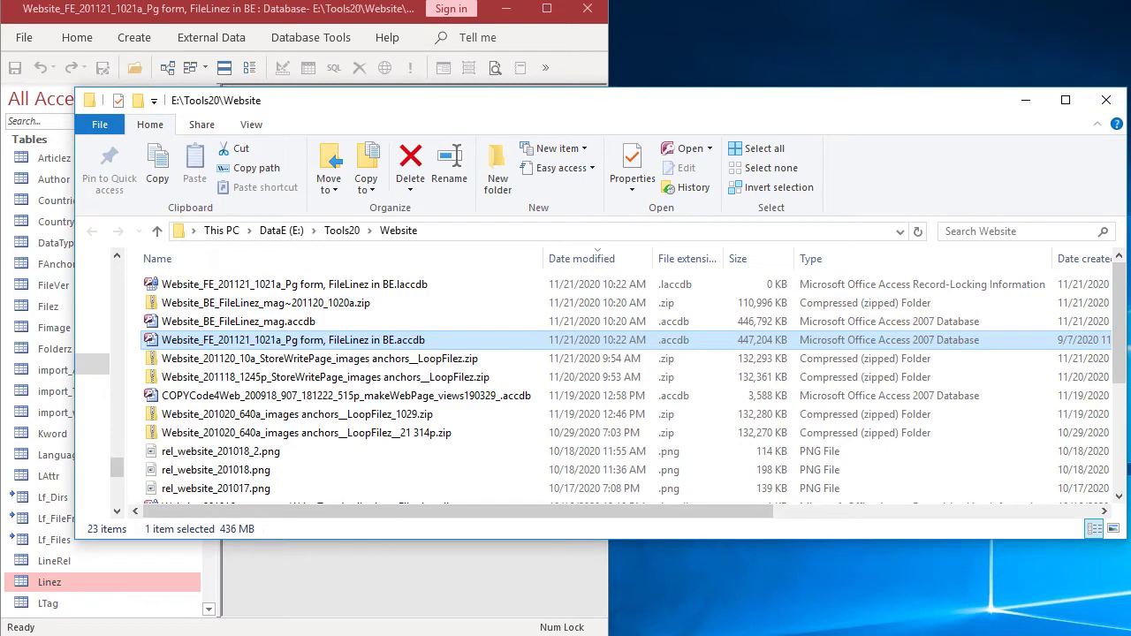
click(318, 10)
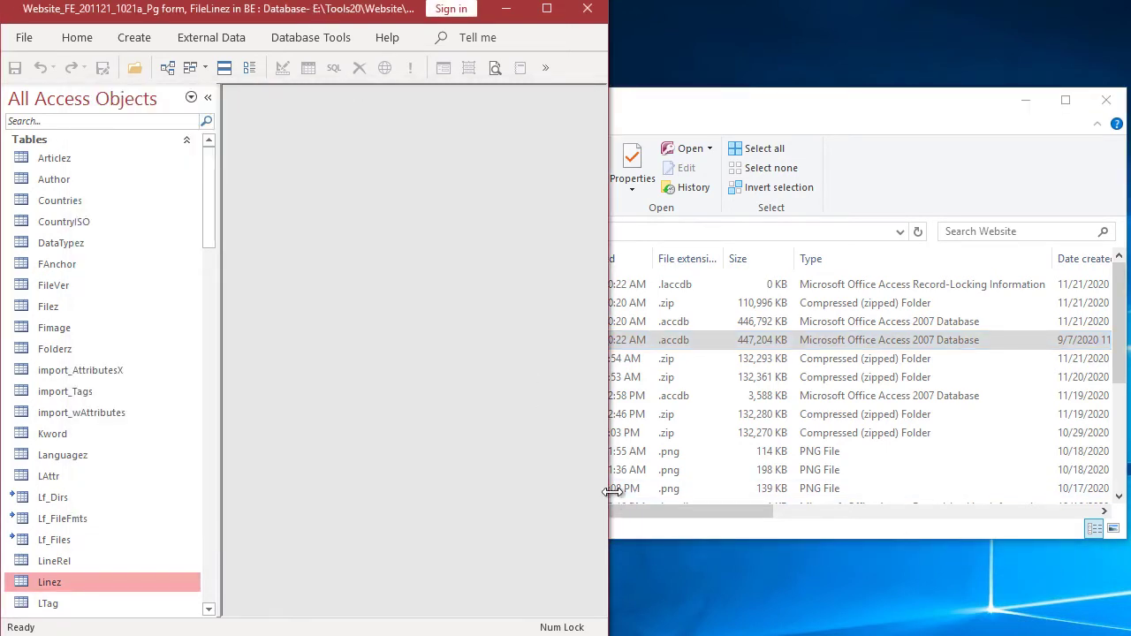
drag(608, 487, 1116, 445)
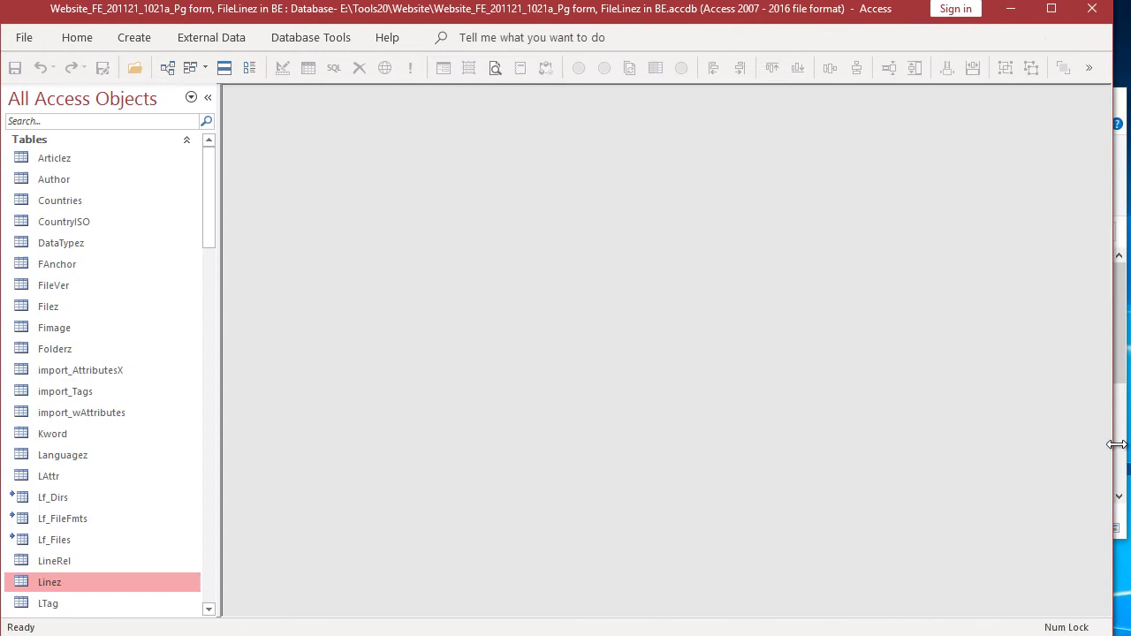
Open rel_FileLinez.png from the Website folder in Paint
key(alt+Tab)
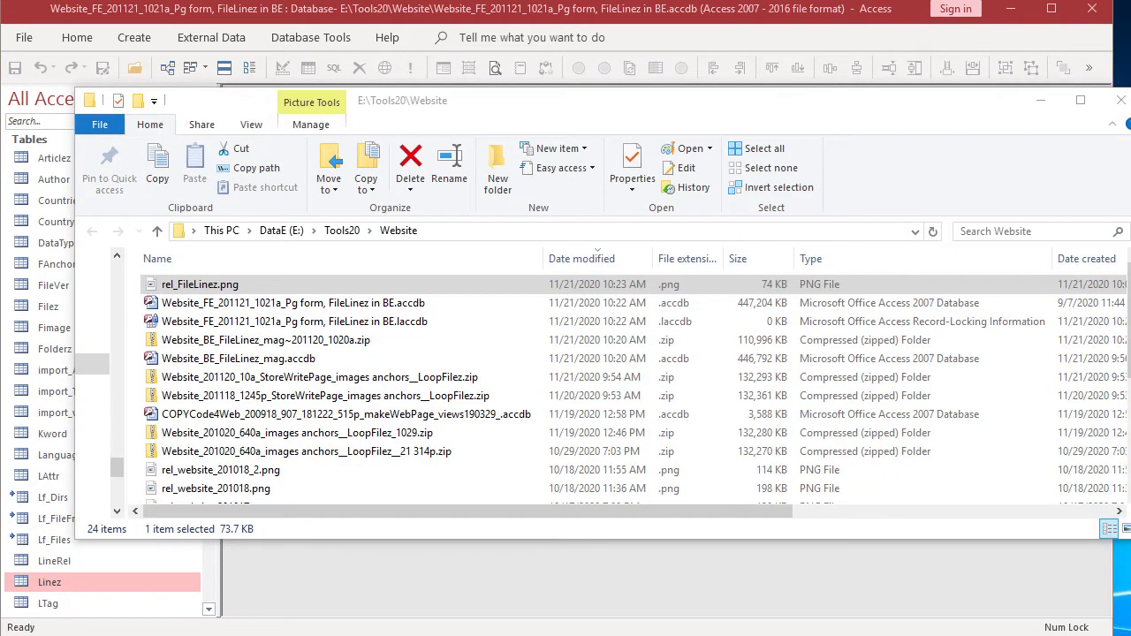
key(Return)
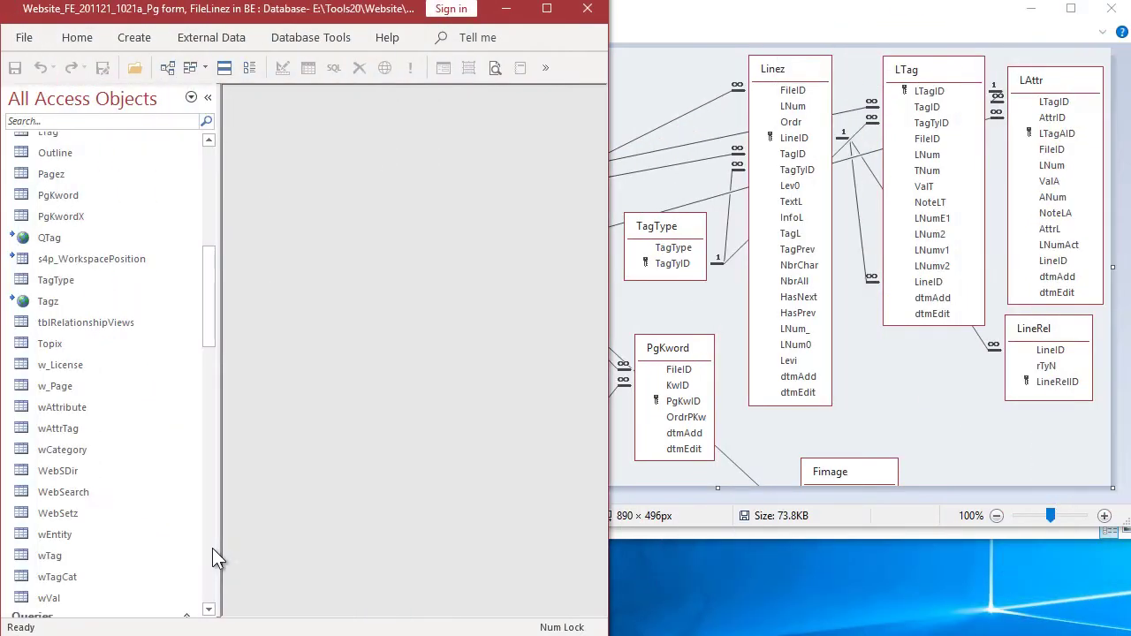
Delete the local TagType table together with its relationships
right_click(124, 276)
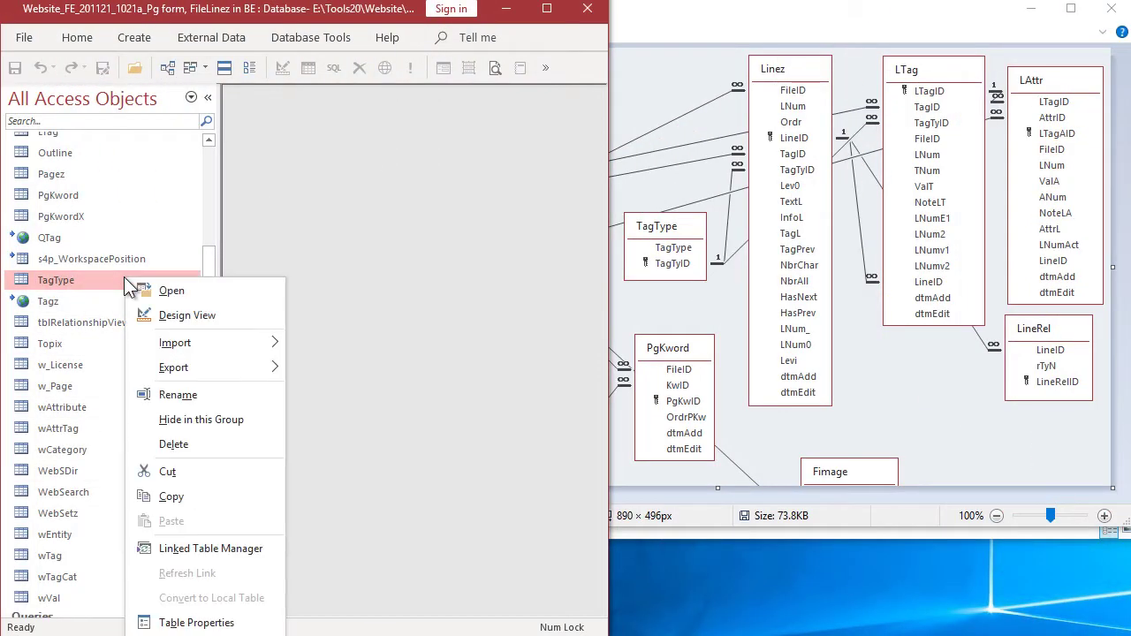
click(210, 438)
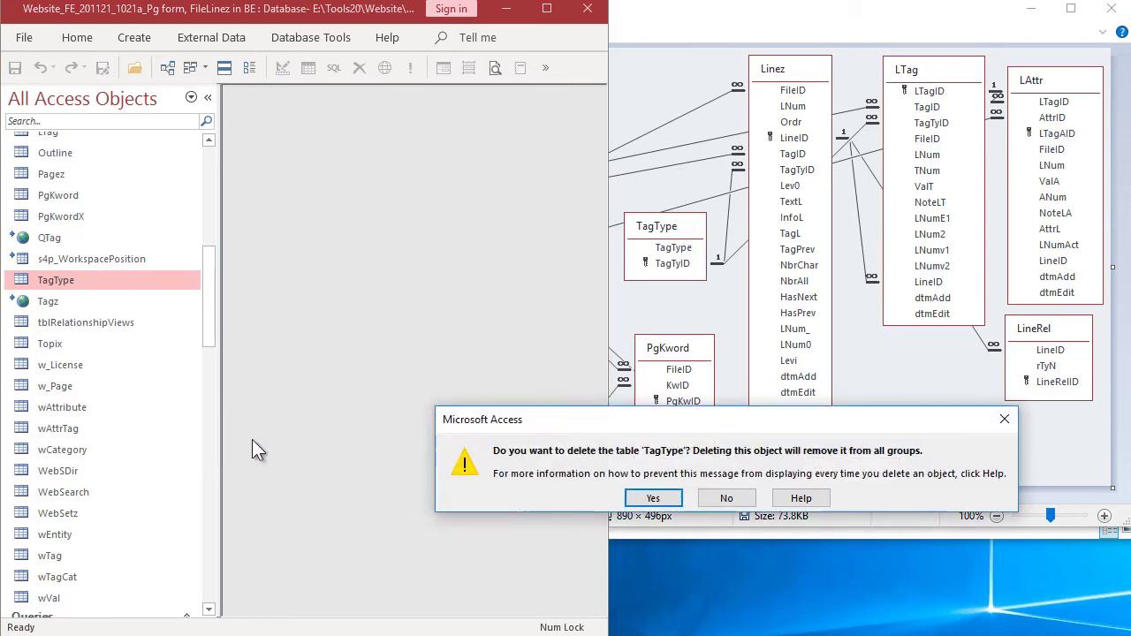
click(653, 497)
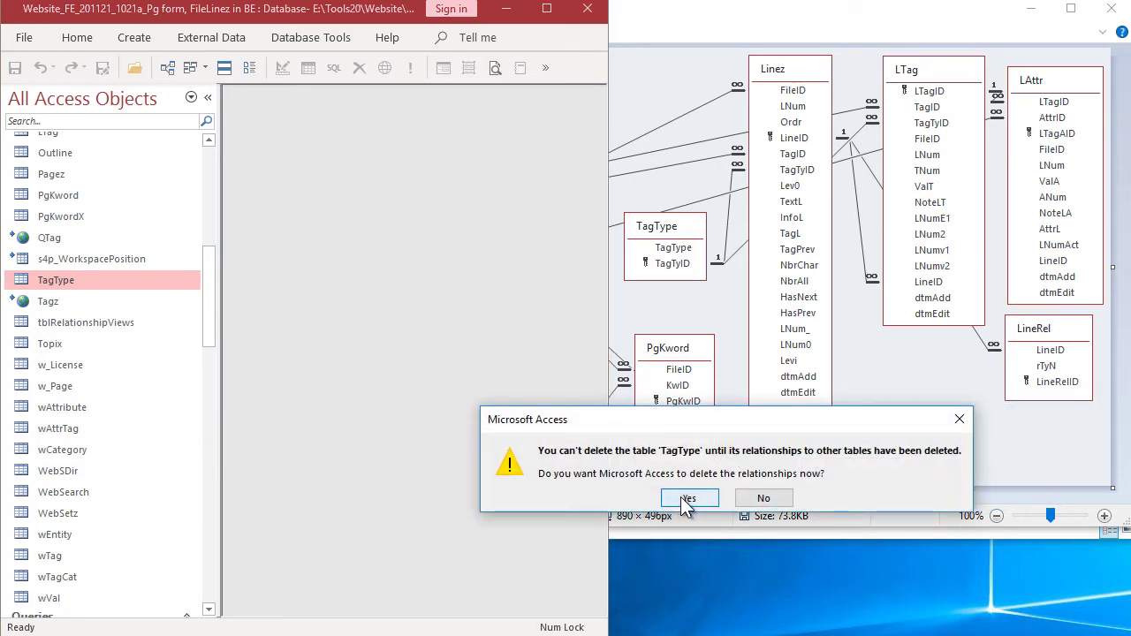
click(668, 498)
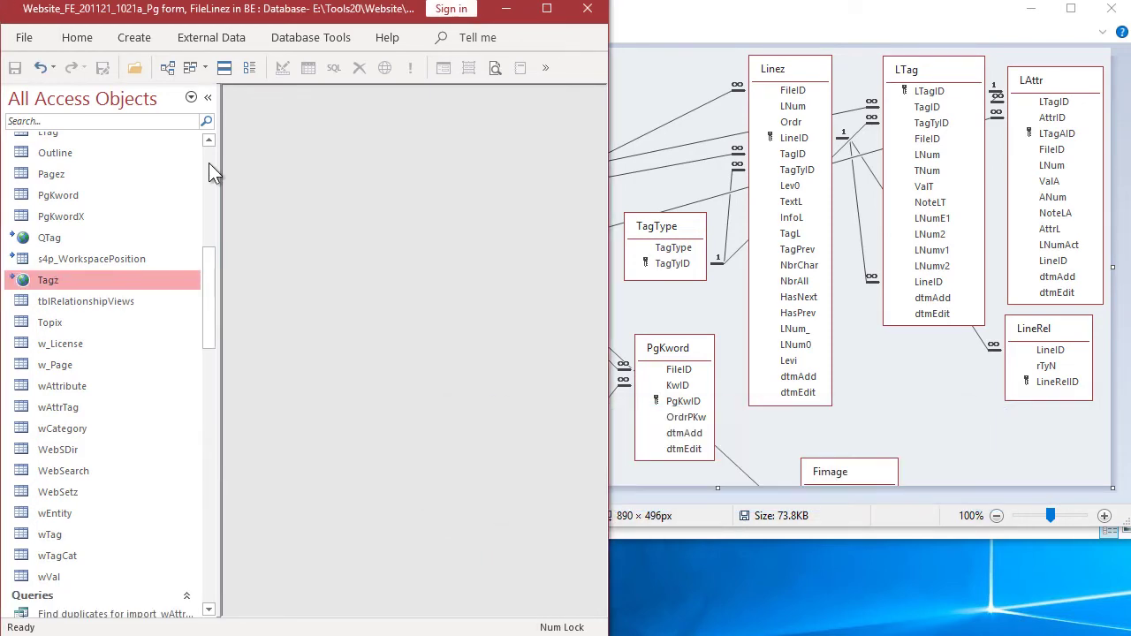
Delete the Linez, LTag, LAttr and LineRel tables, removing each one's relationships
click(210, 610)
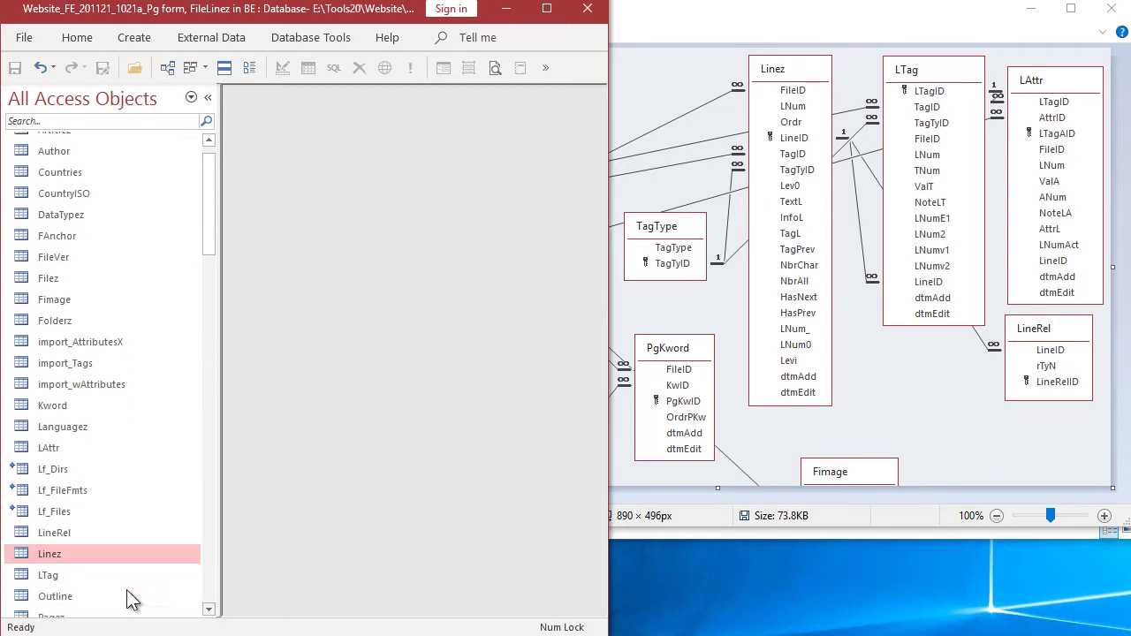
shift+click(53, 573)
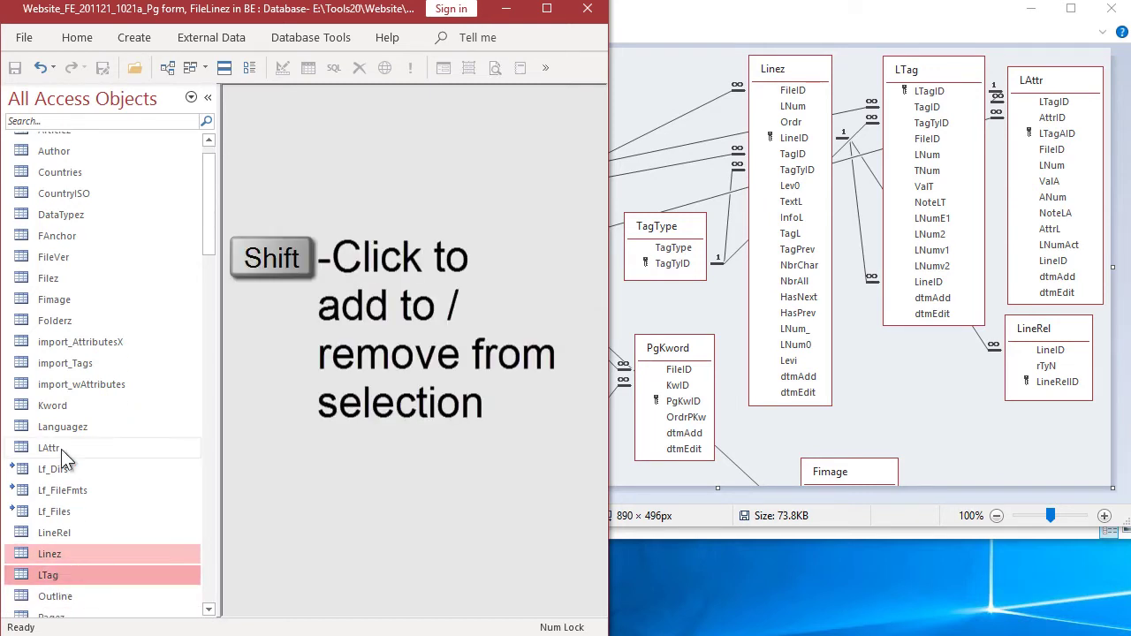
shift+click(60, 448)
shift+click(69, 537)
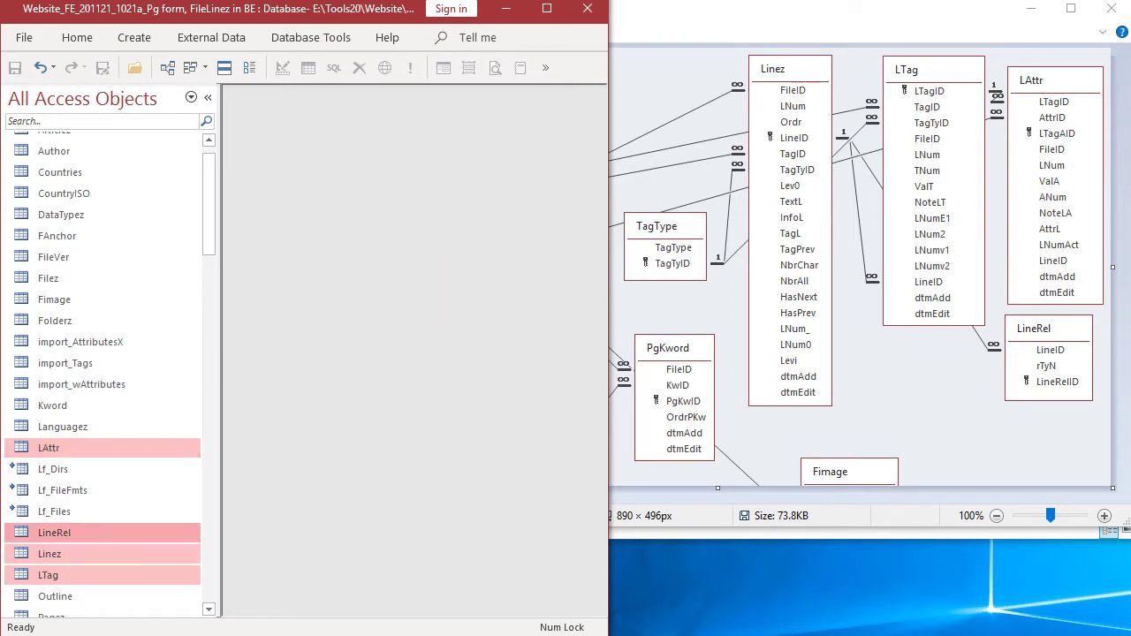
right_click(141, 454)
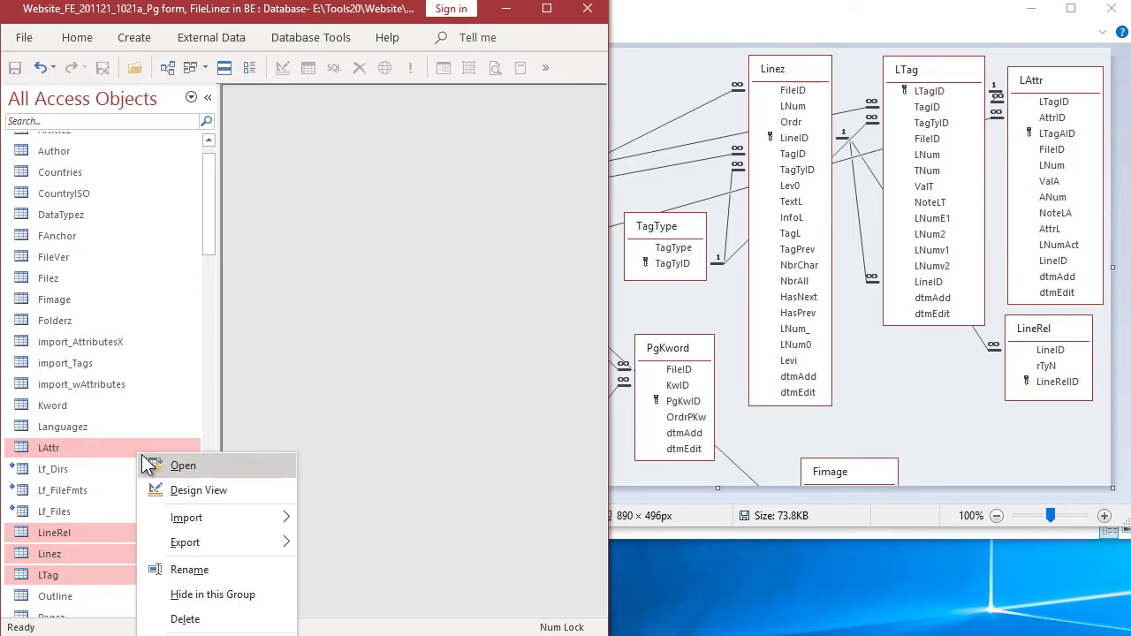
click(204, 616)
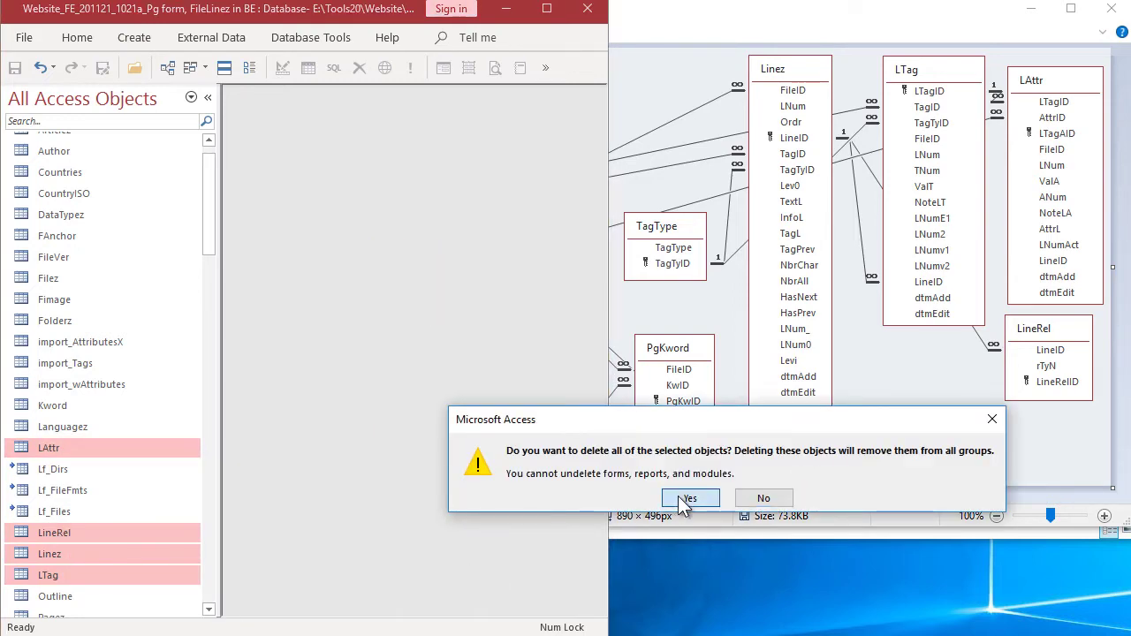
click(685, 500)
click(685, 500)
click(686, 499)
click(686, 499)
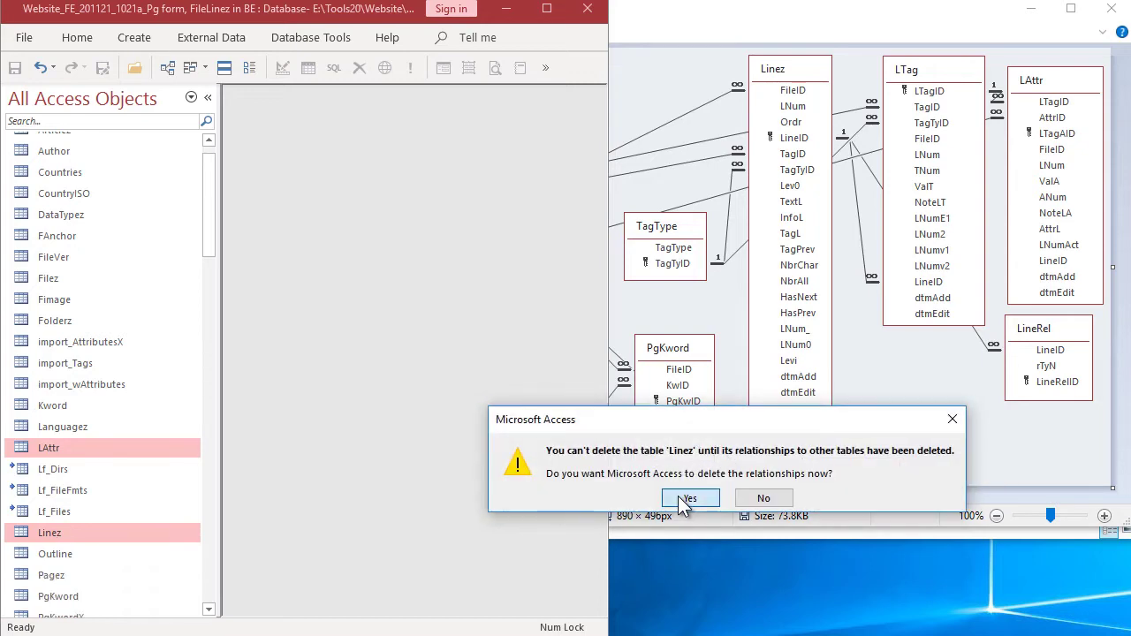
click(685, 499)
Compact the front-end to 3,888 KB and save an 807 KB zipped copy beside it
click(24, 37)
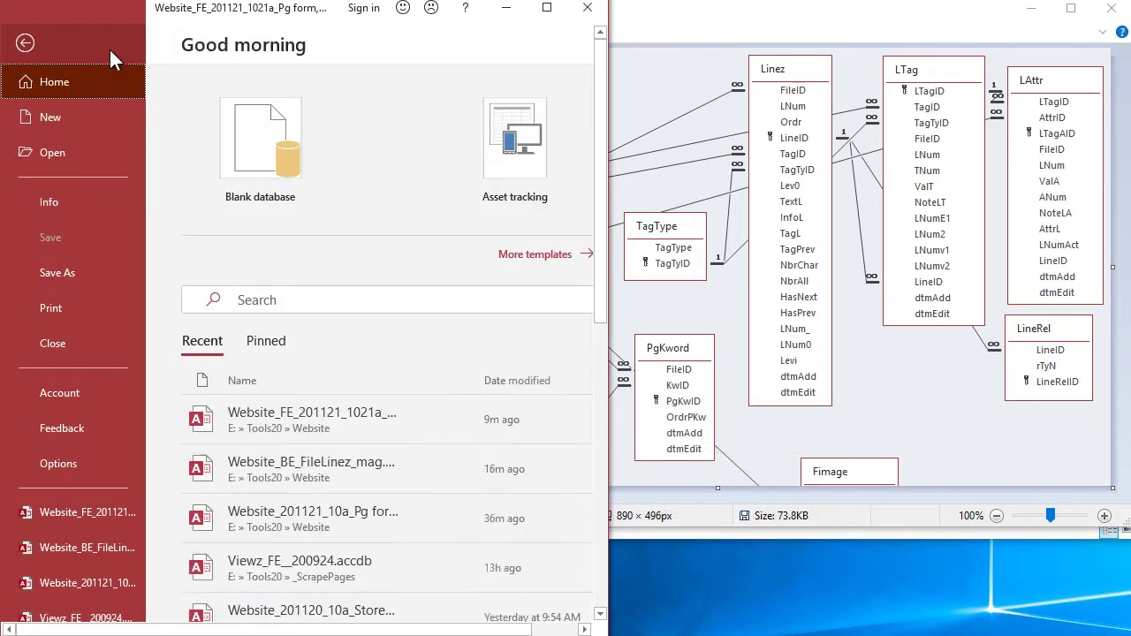
click(247, 196)
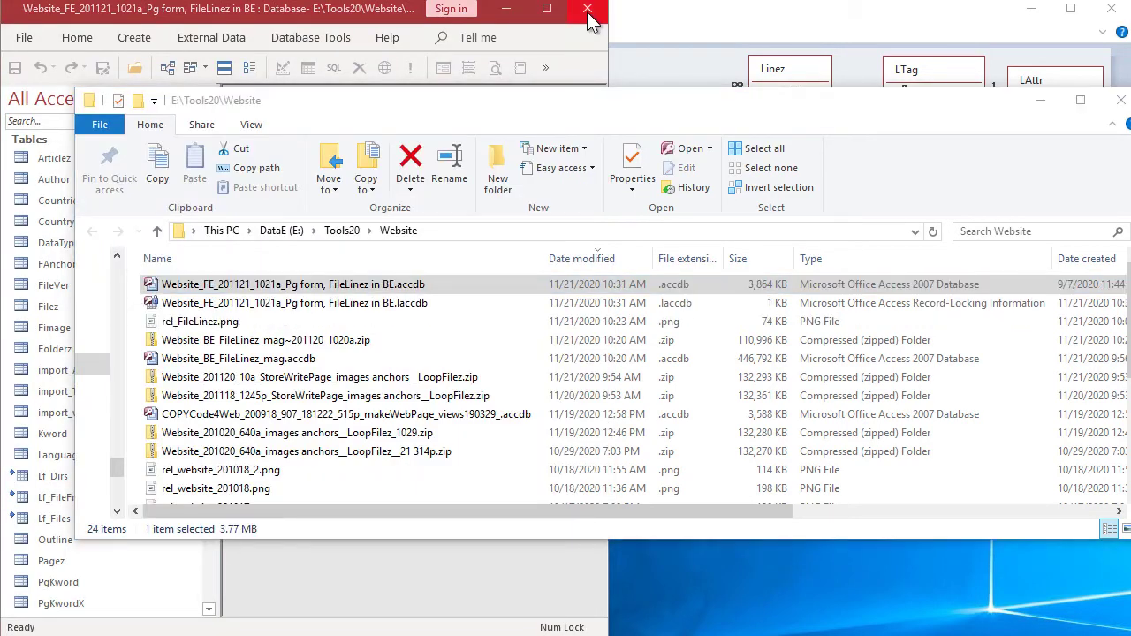
click(586, 7)
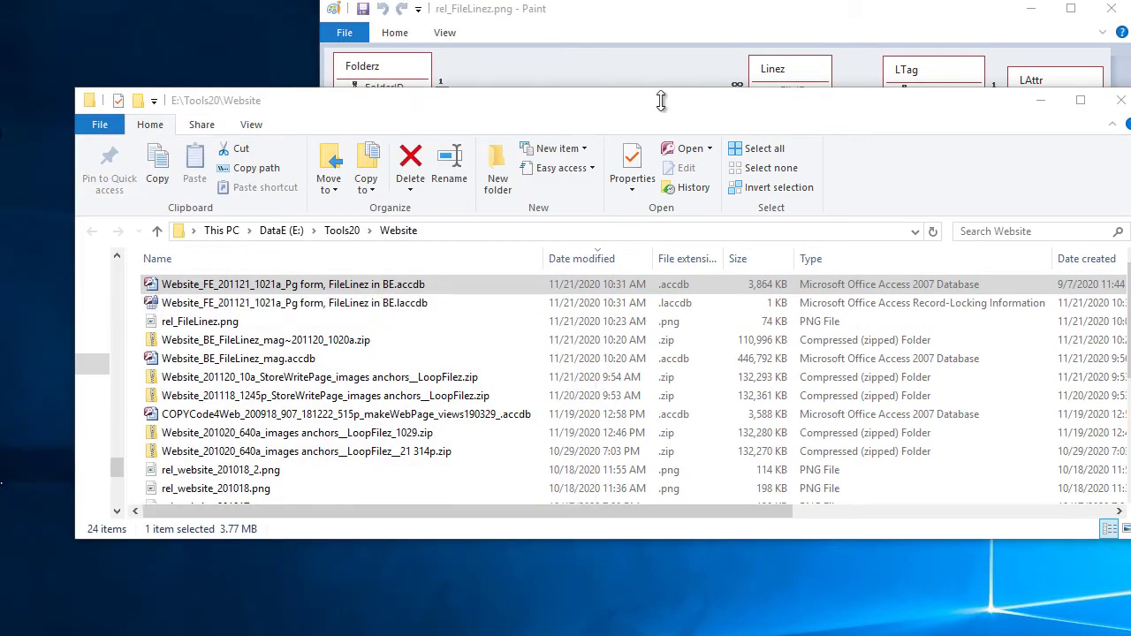
right_click(372, 285)
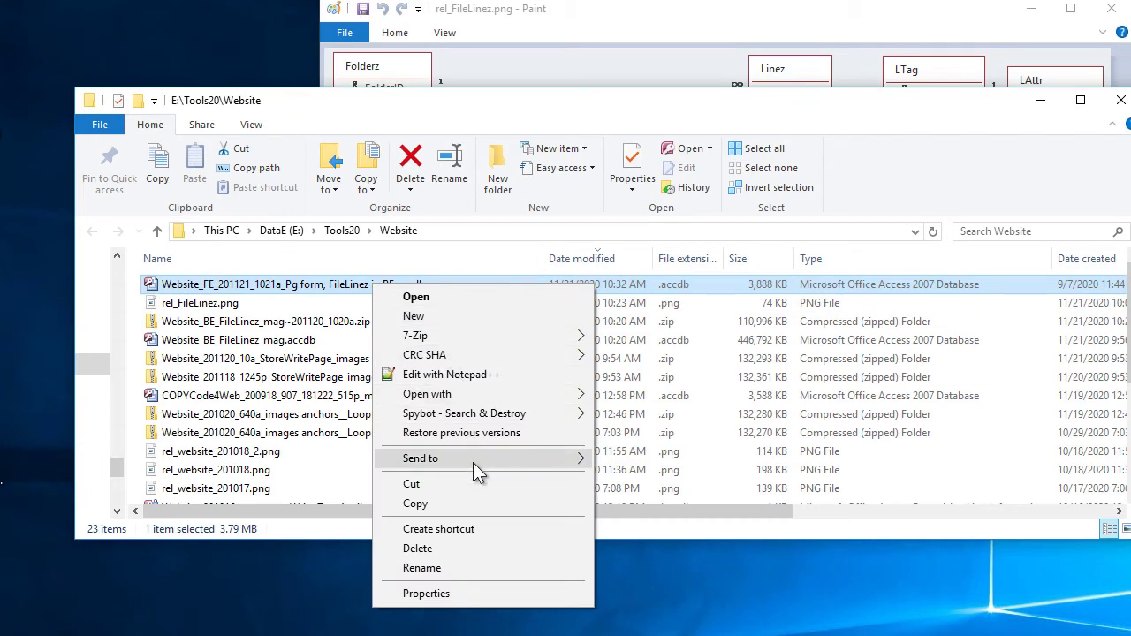
mouse_move(473, 462)
click(707, 477)
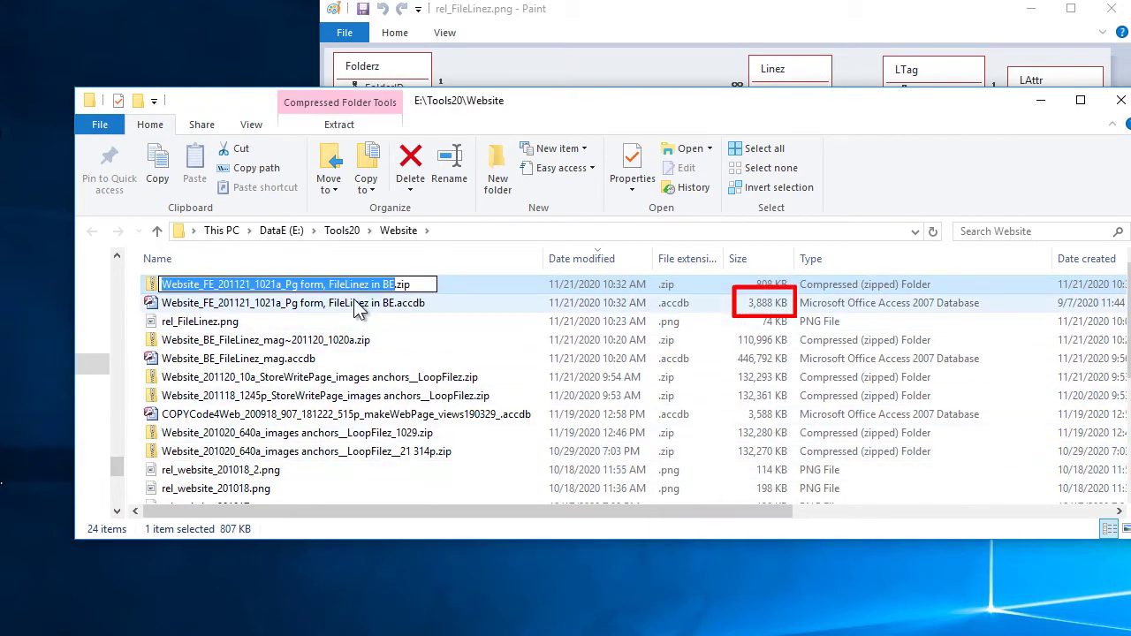
Rename the front-end to 'Website_FE_201121_1033a_Pg form, linkFileLinez.accdb'
right_click(358, 304)
click(446, 588)
click(266, 303)
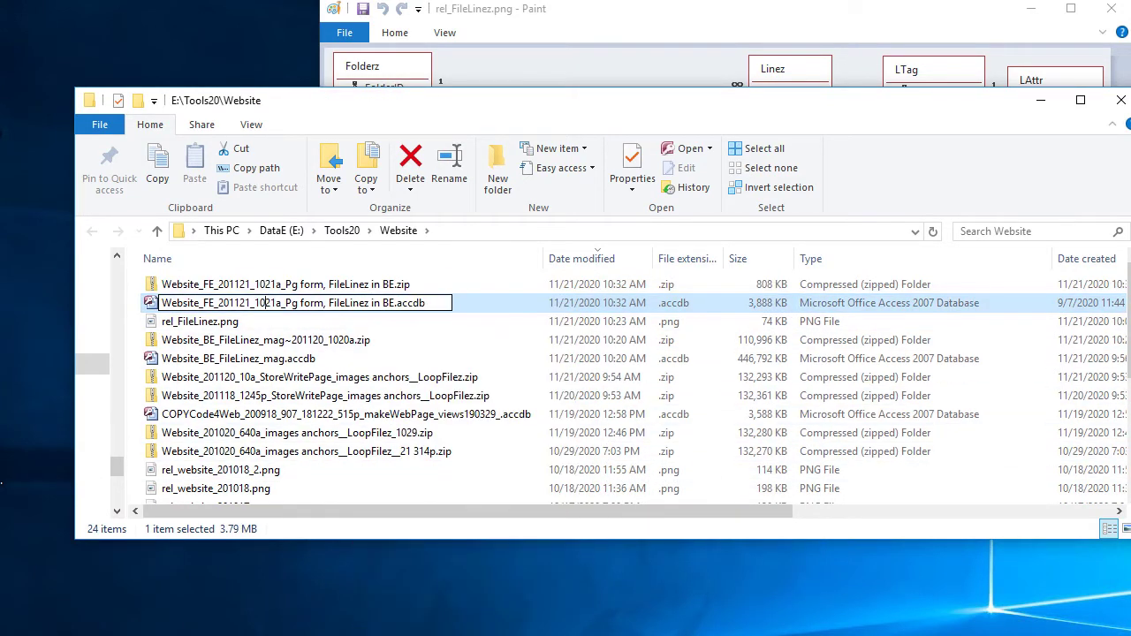
text(33a)
key(Delete)
key(Delete)
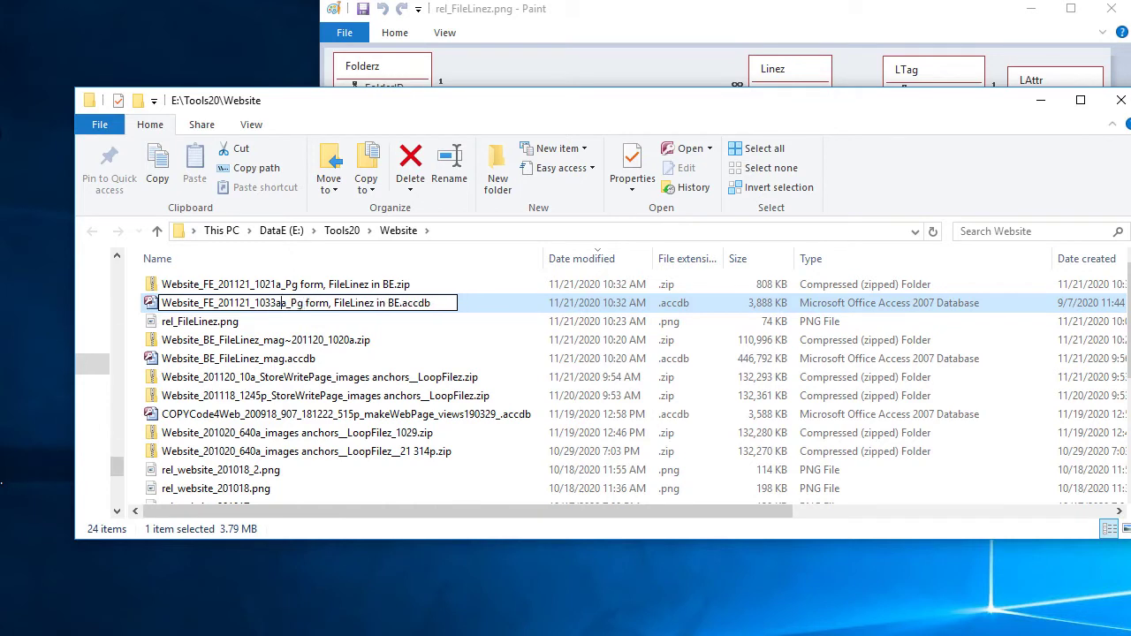
key(Delete)
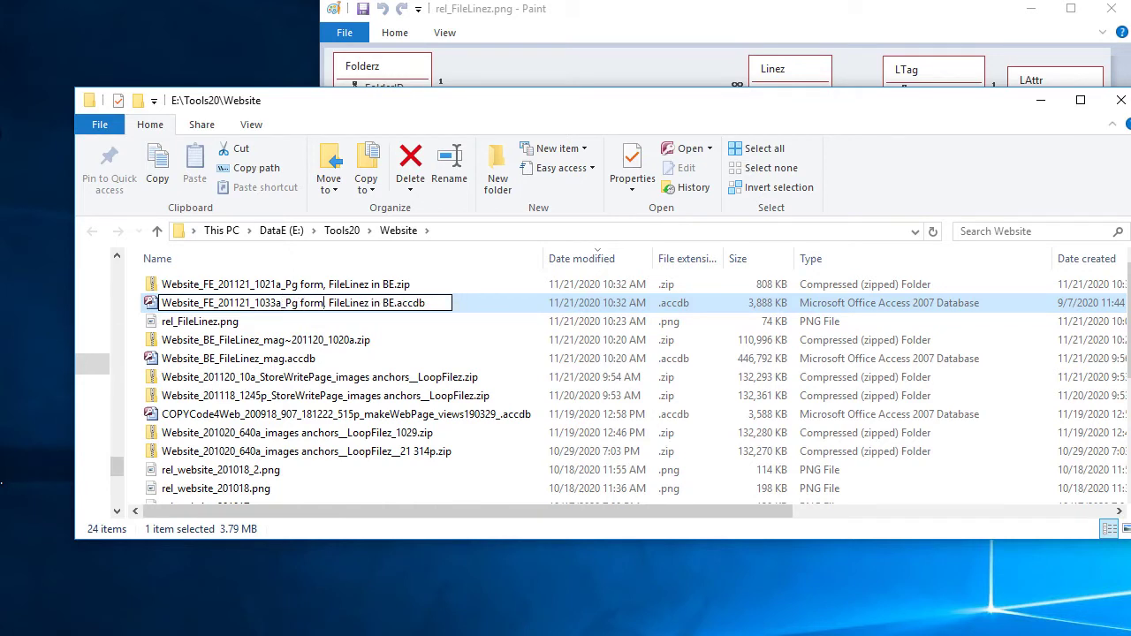
text(link)
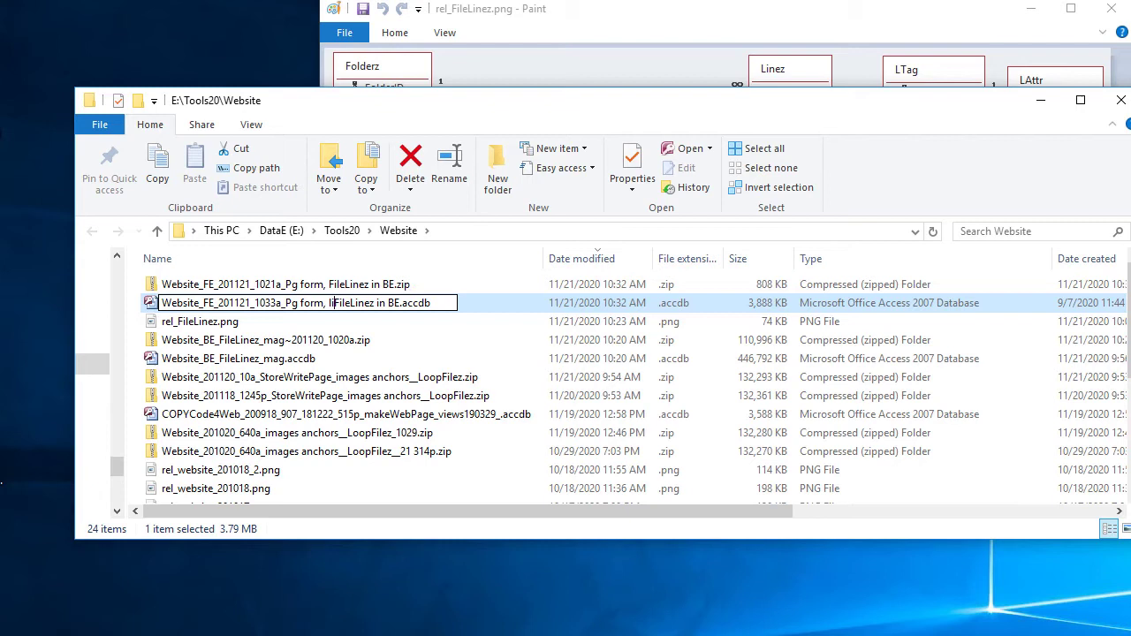
drag(385, 304, 417, 305)
key(Delete)
key(Return)
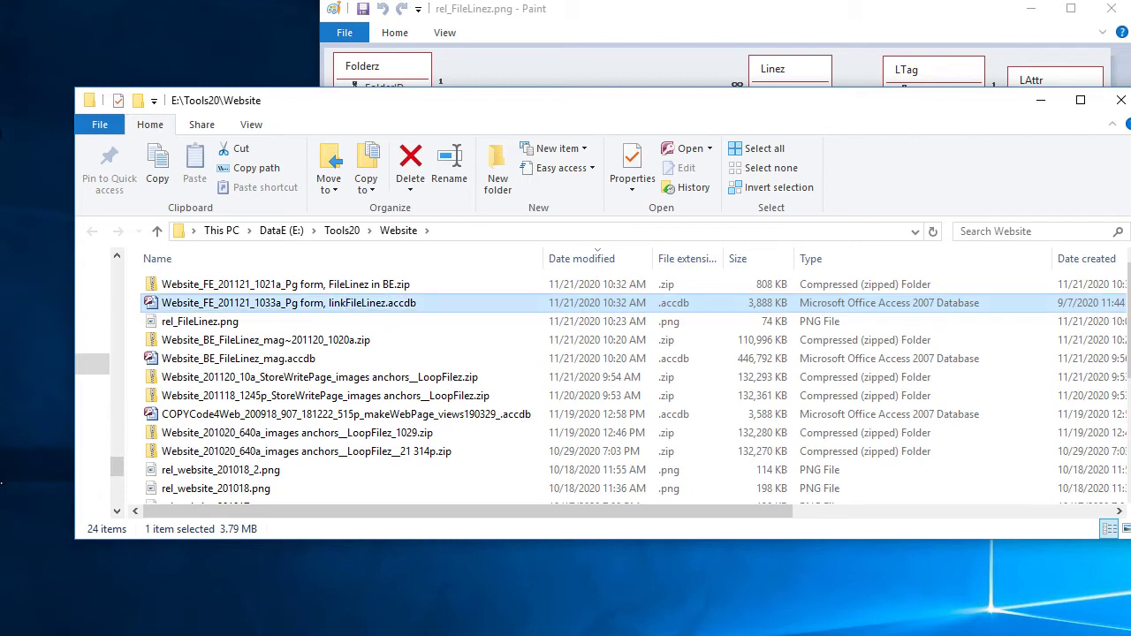
Copy the folder path E:\Tools20\Website from the address bar
click(464, 231)
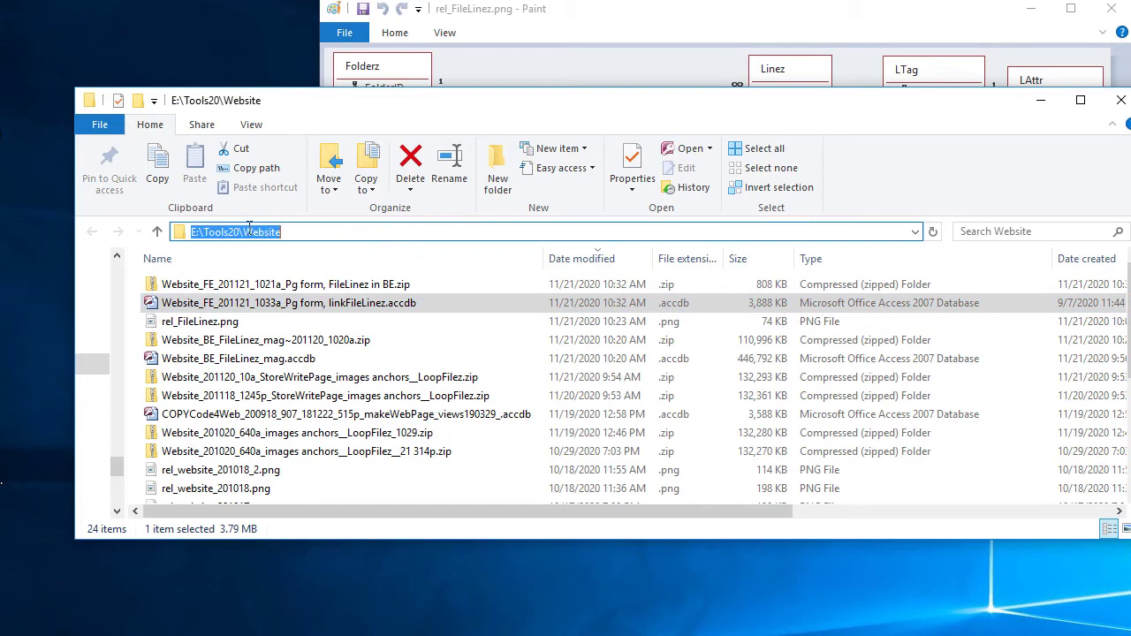
right_click(250, 230)
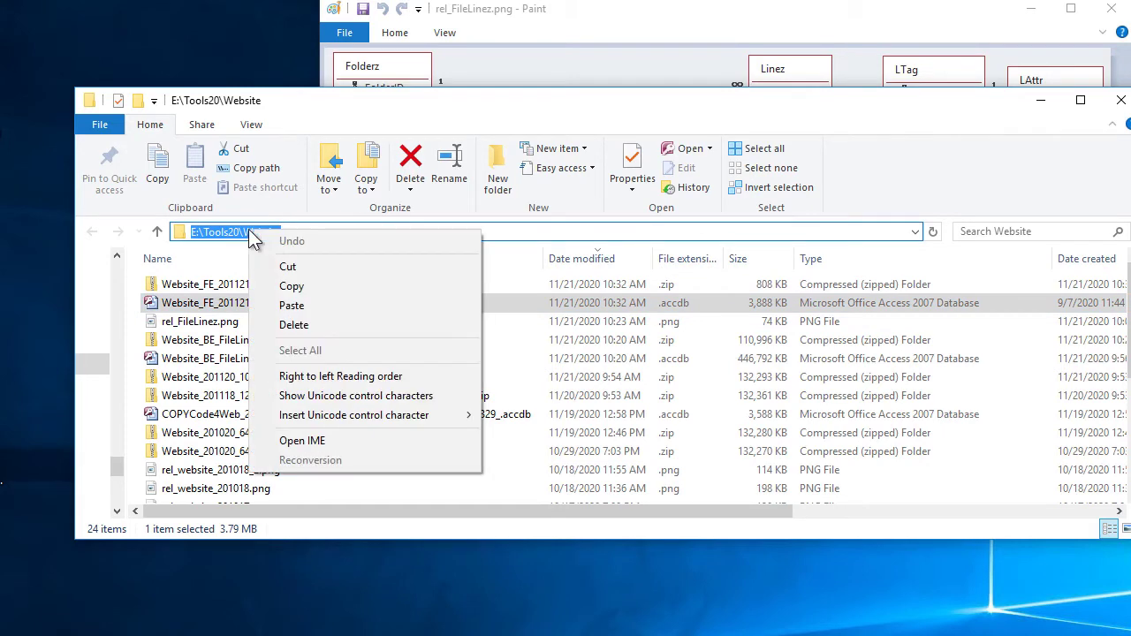
click(294, 288)
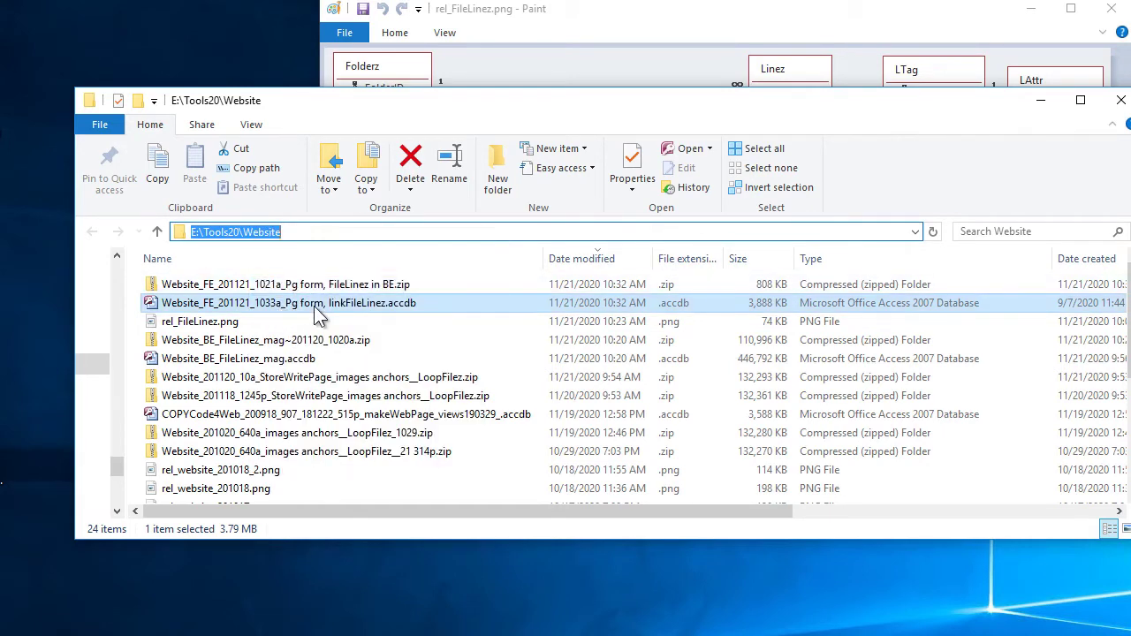
click(313, 305)
right_click(314, 306)
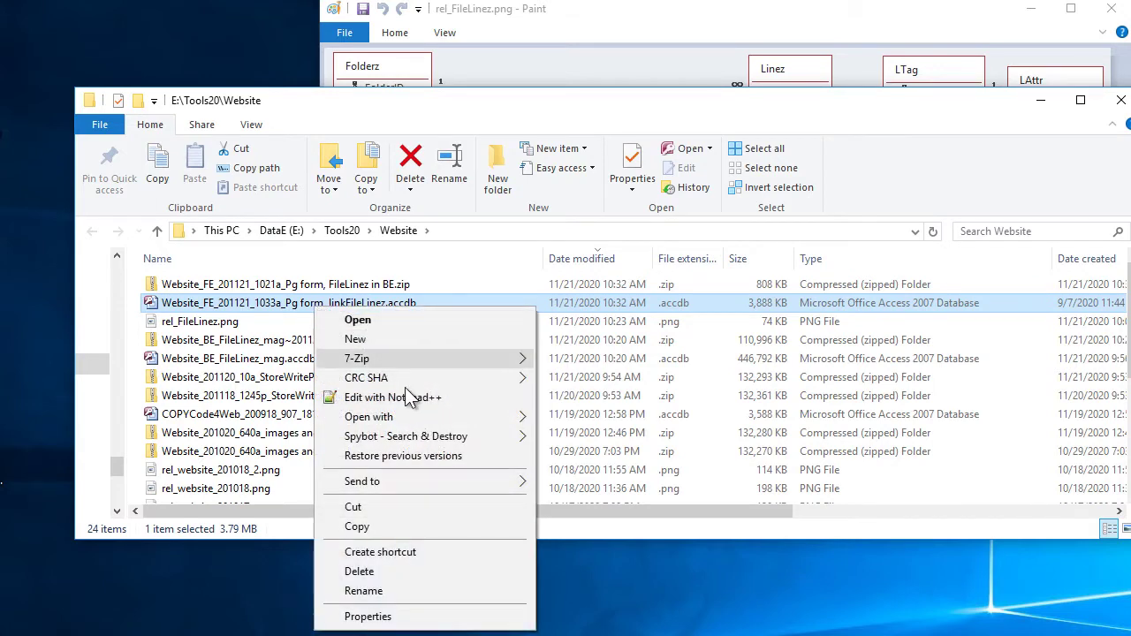
Open the renamed front-end in Access and show External Data > New Data Source > From Database
mouse_move(450, 424)
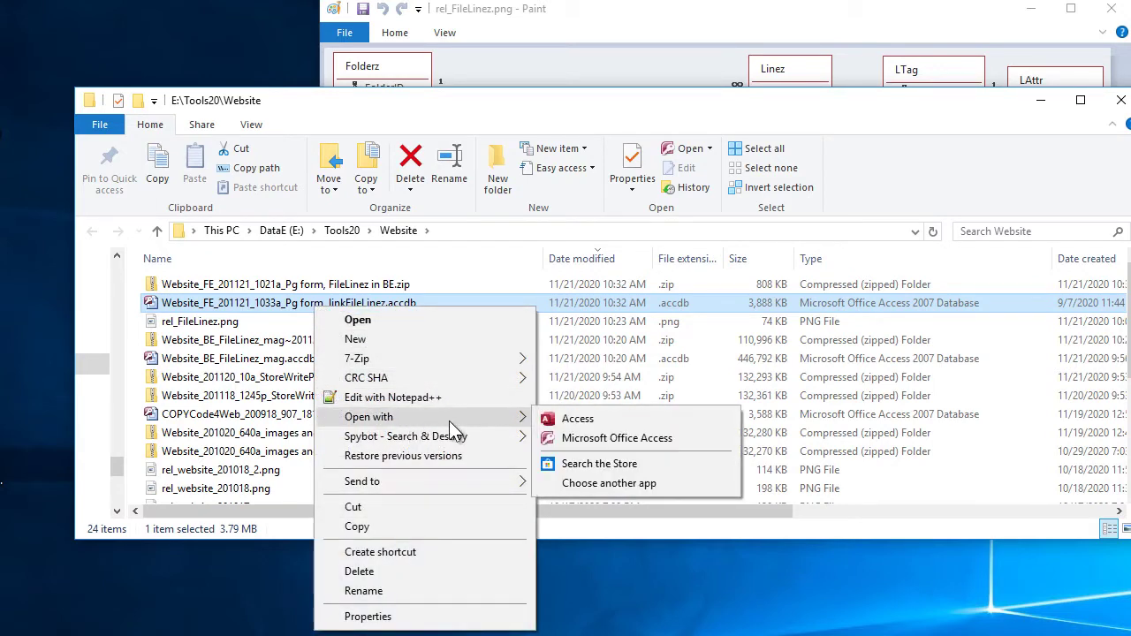
click(601, 433)
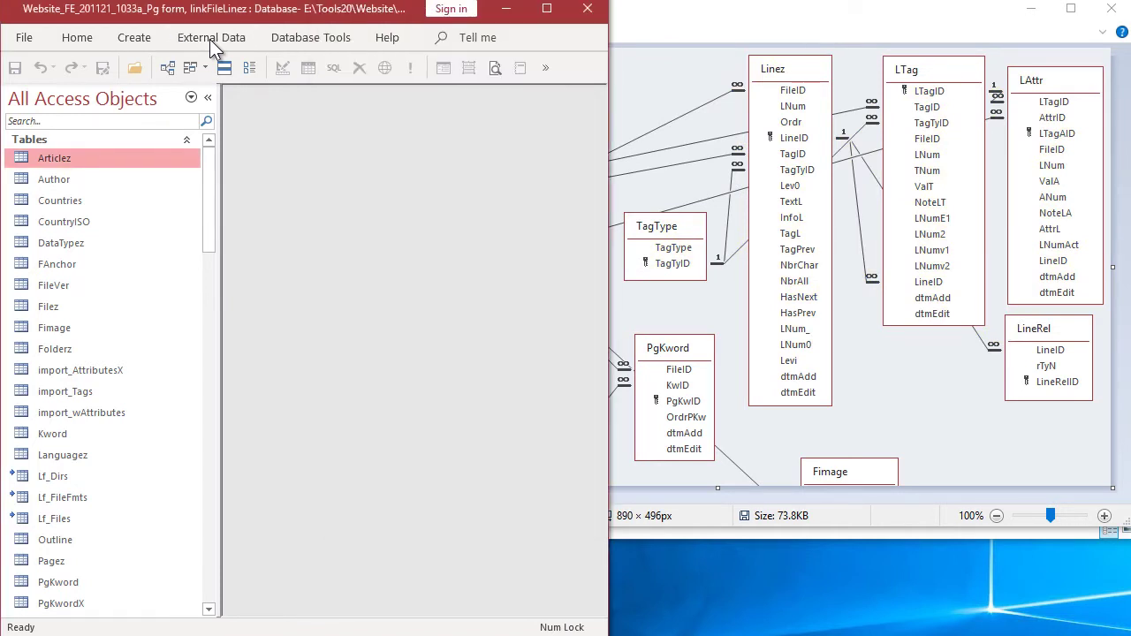
click(211, 39)
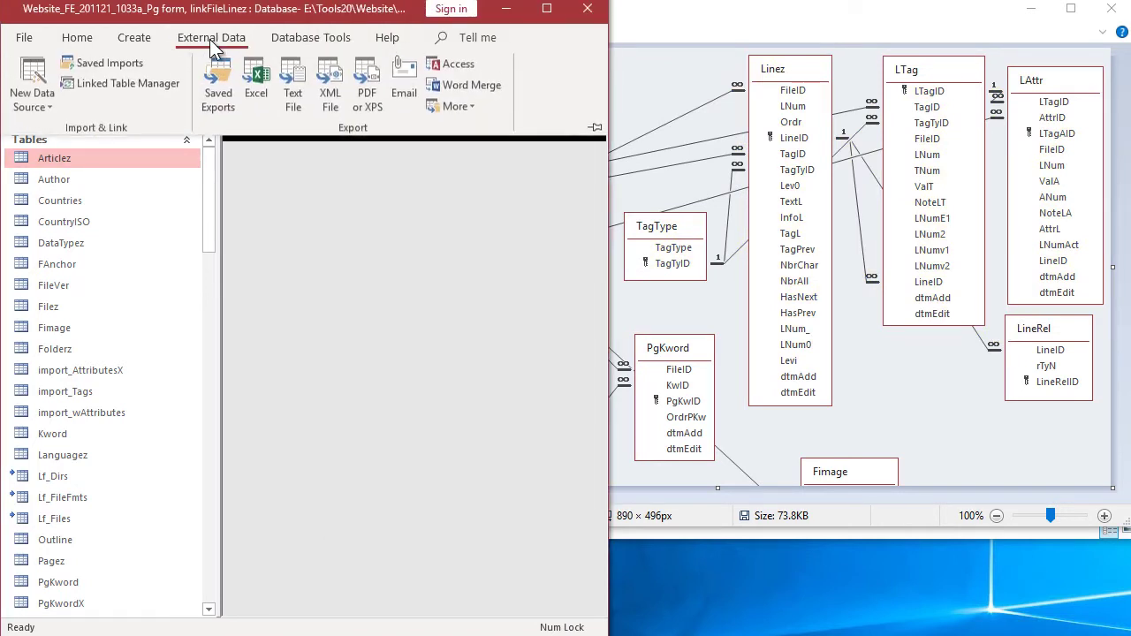
click(32, 93)
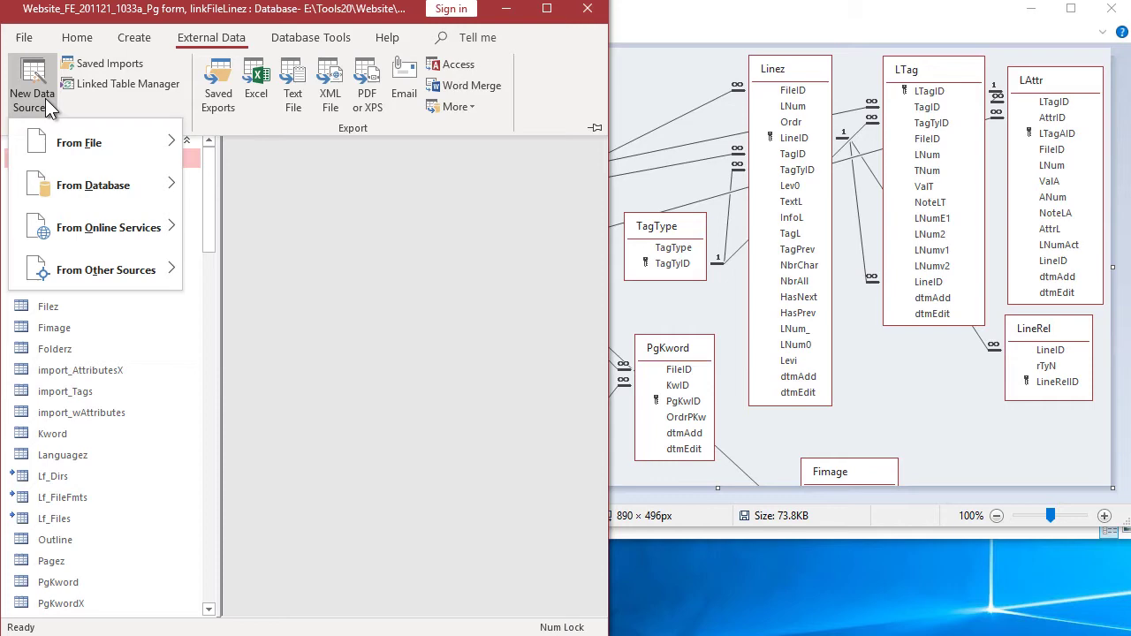
mouse_move(128, 186)
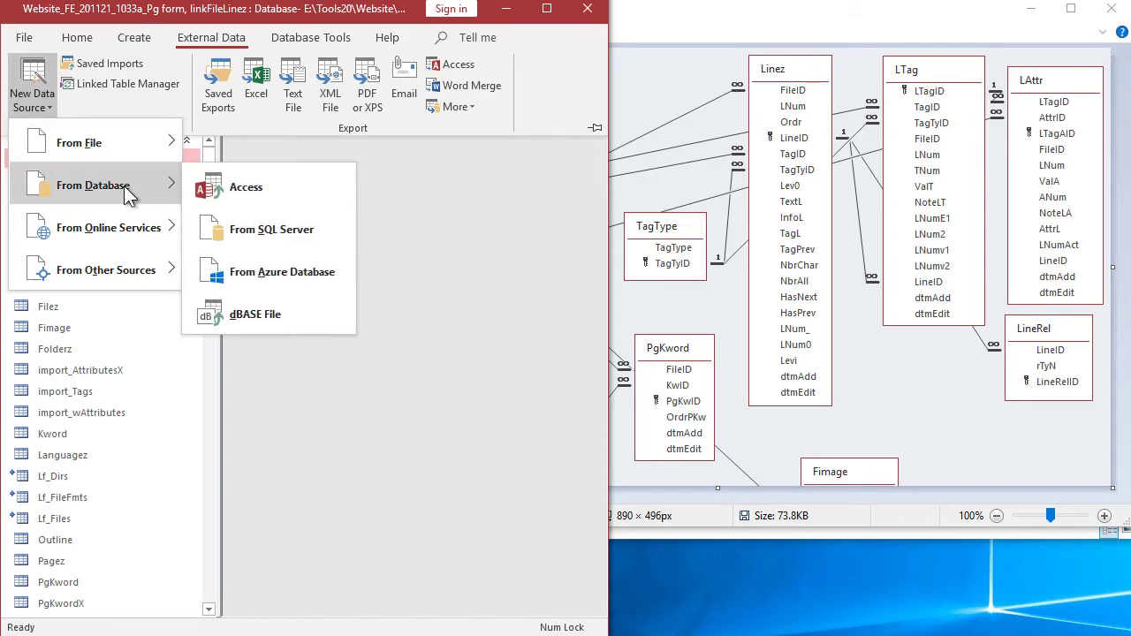
Choose Website_BE_FileLinez_mag.accdb in E:\Tools20\Website as the source, set to link rather than import
click(260, 188)
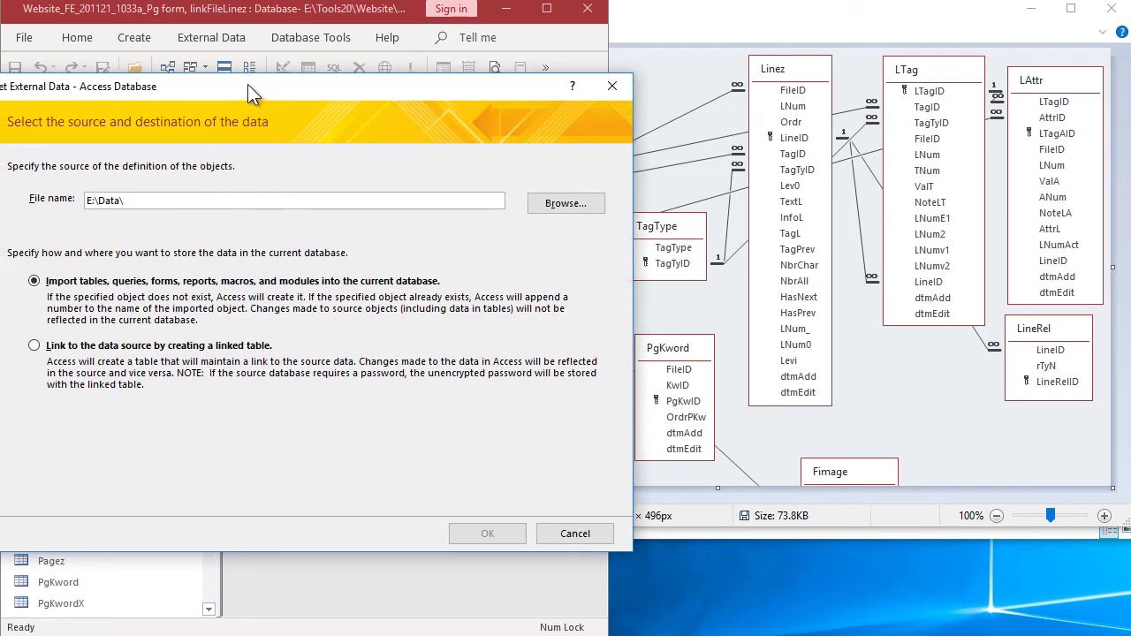
drag(248, 84, 449, 66)
drag(347, 184, 223, 165)
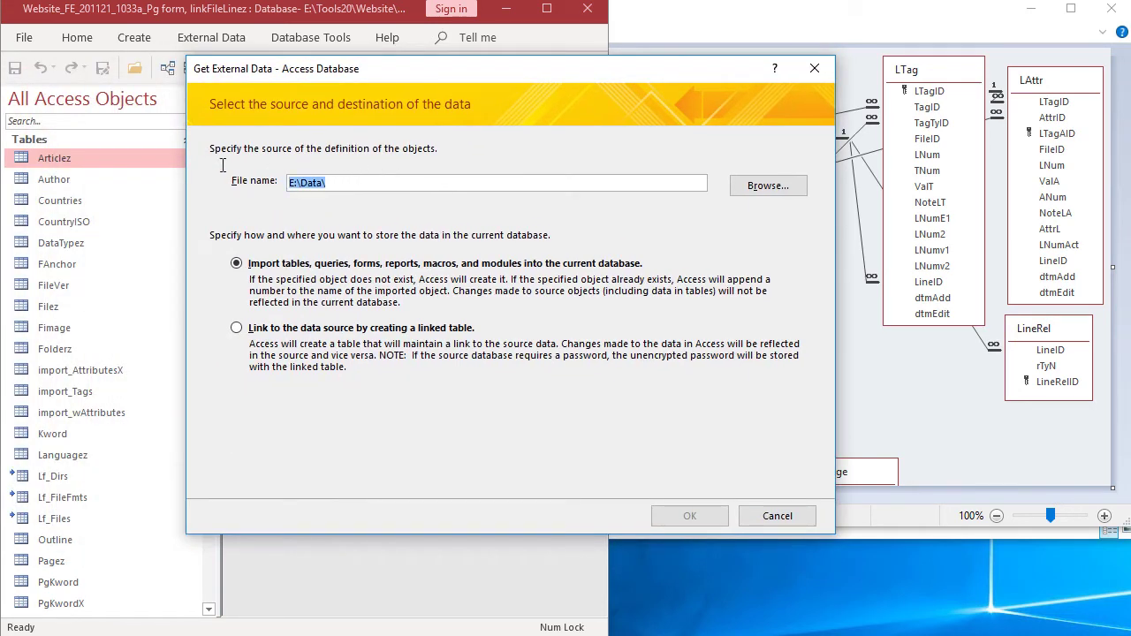
key(ctrl+v)
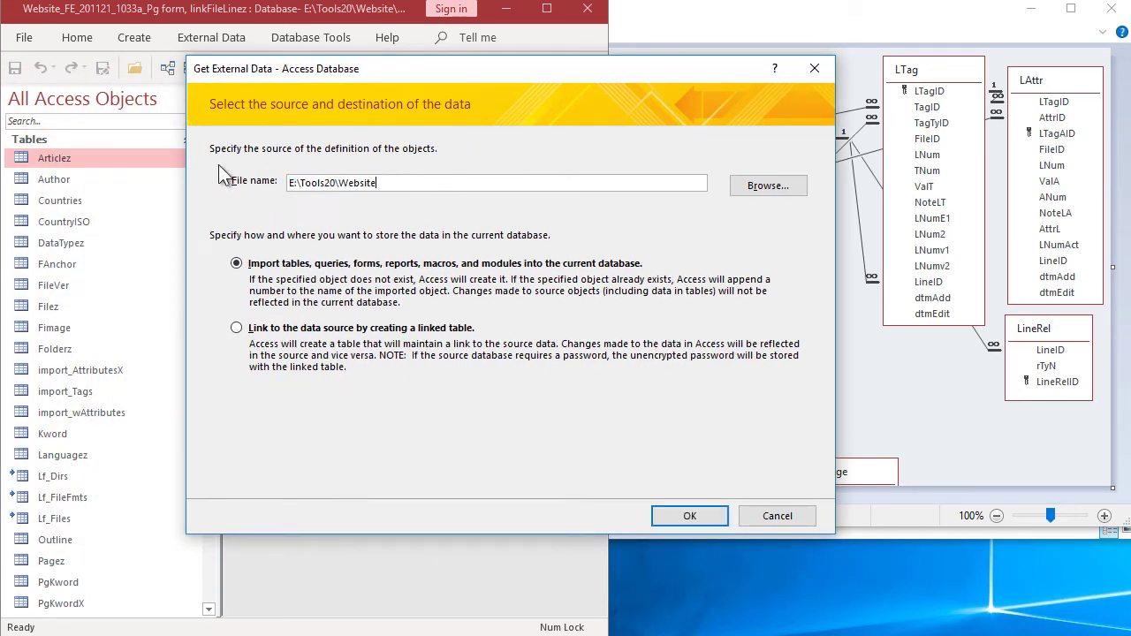
click(774, 189)
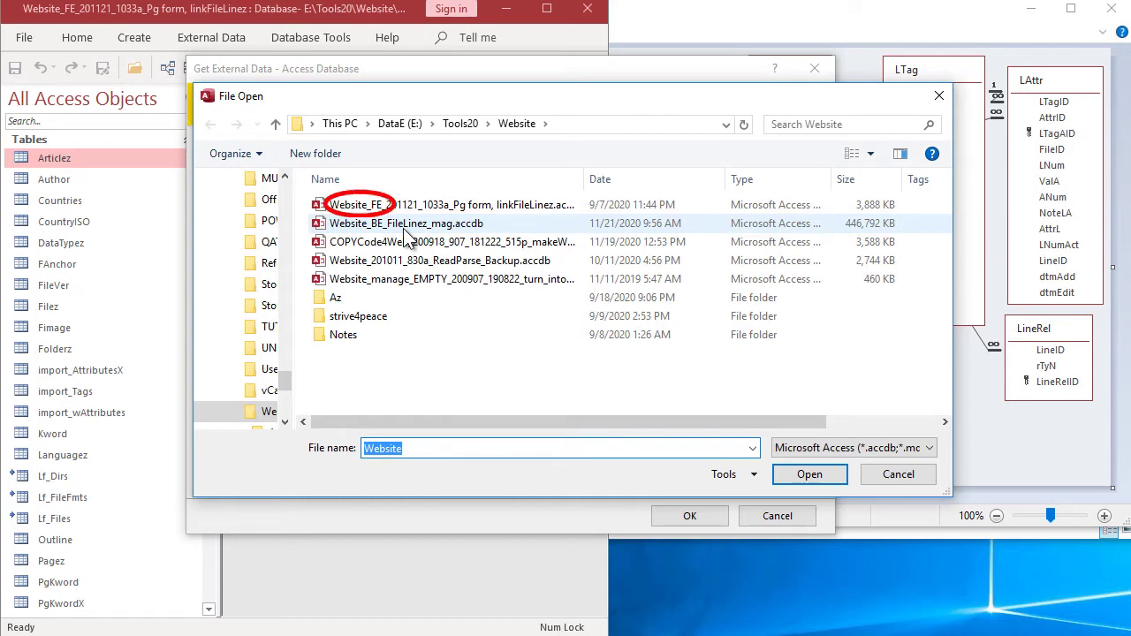
click(408, 226)
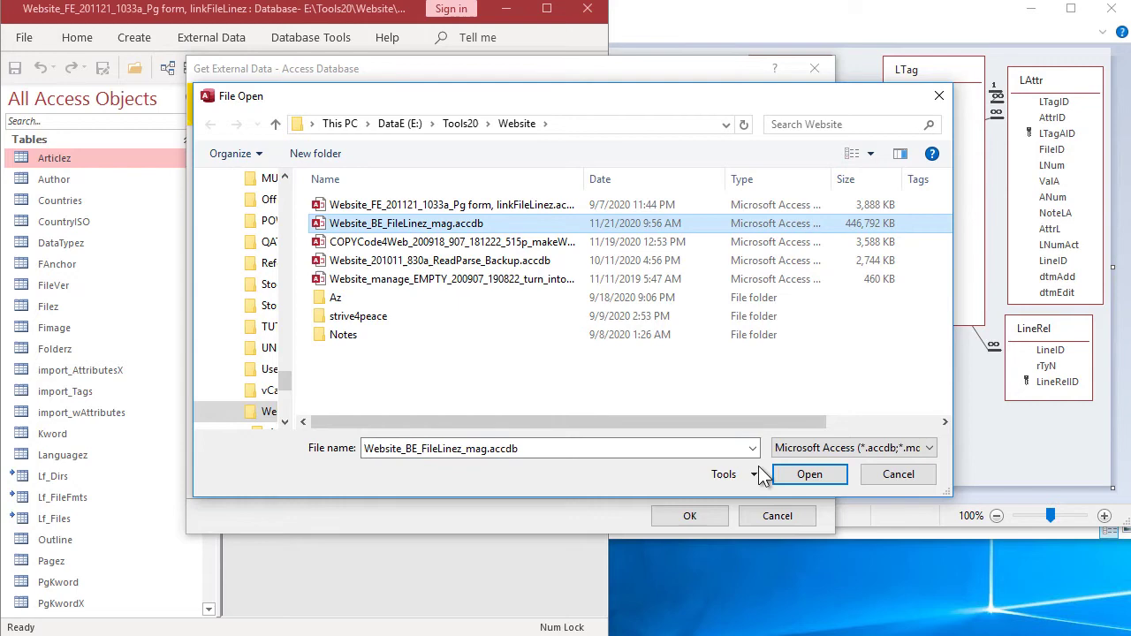
click(802, 475)
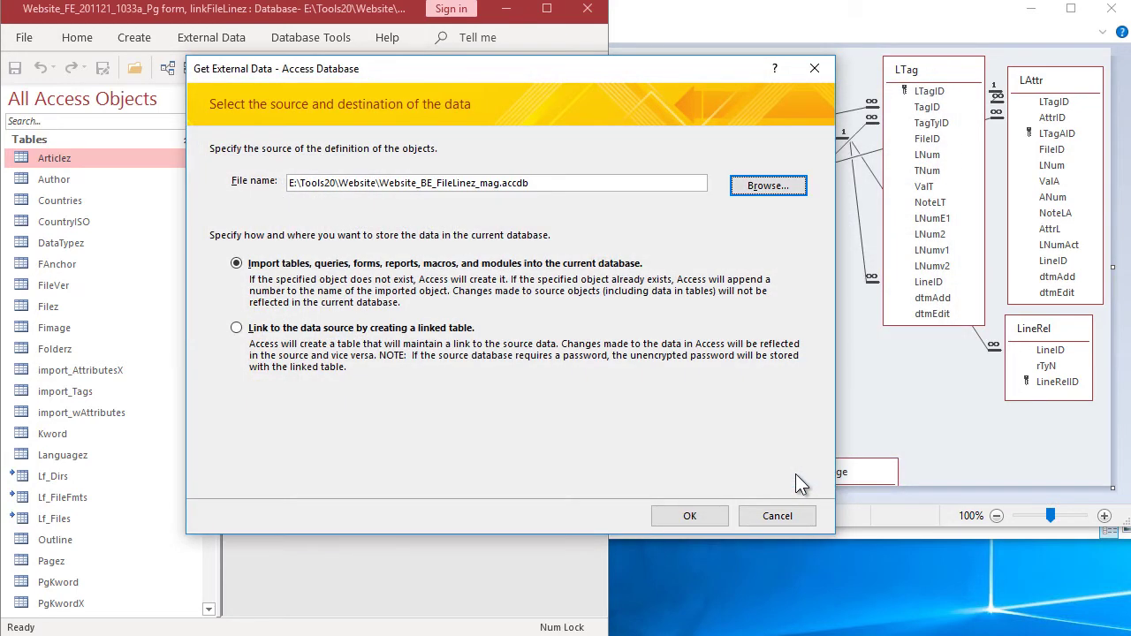
click(237, 328)
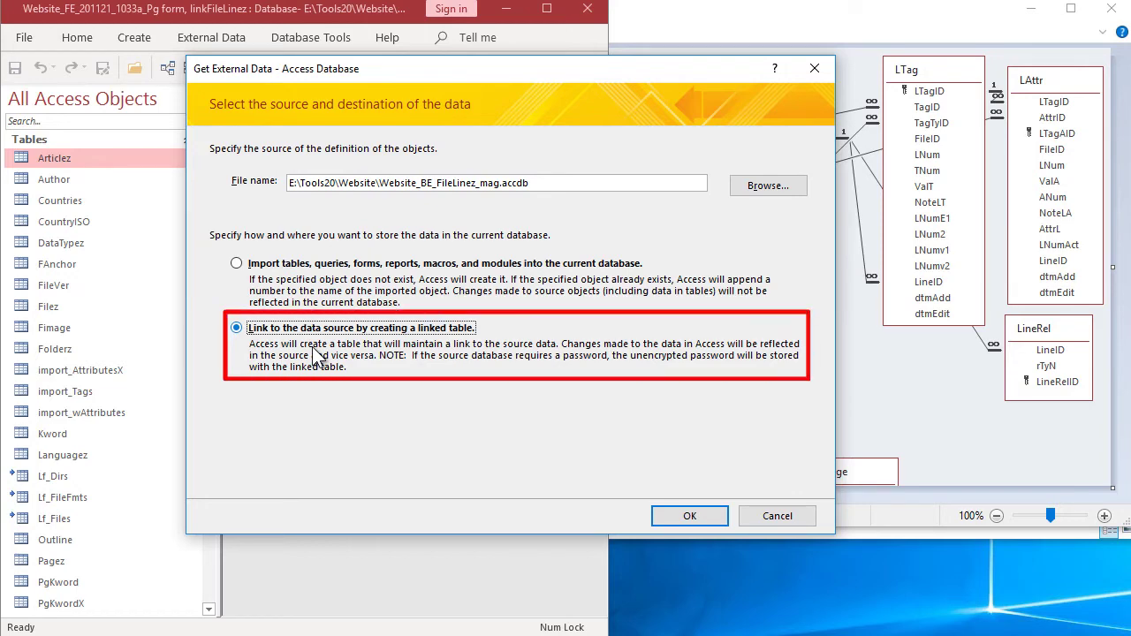
click(682, 518)
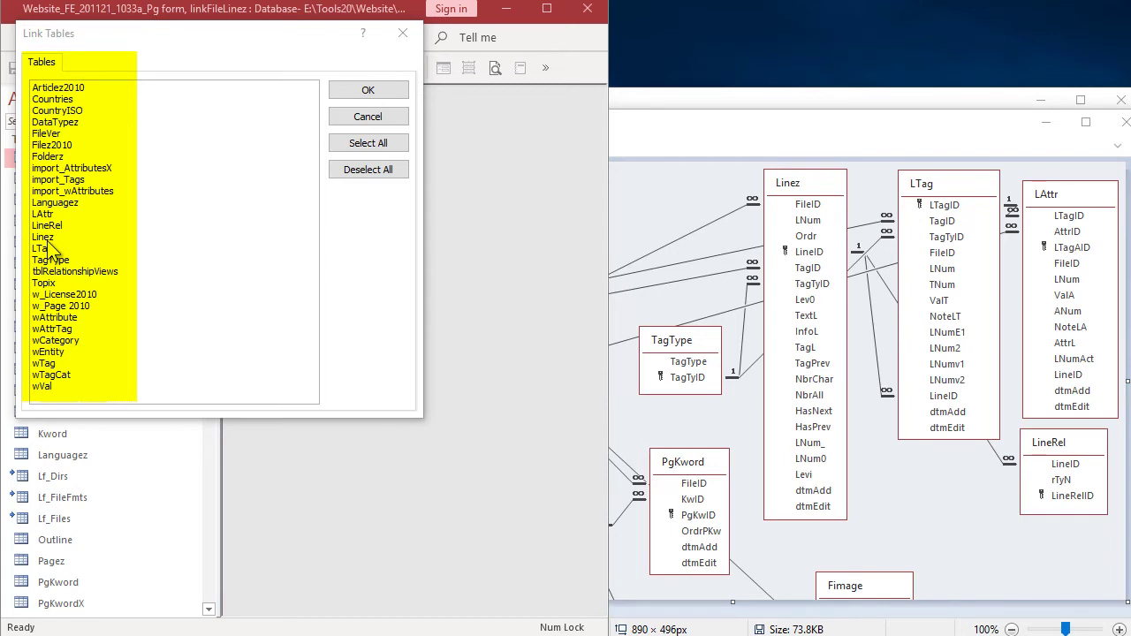
Select Linez, LTag, LAttr, LineRel and TagType in Link Tables and create the links
click(48, 238)
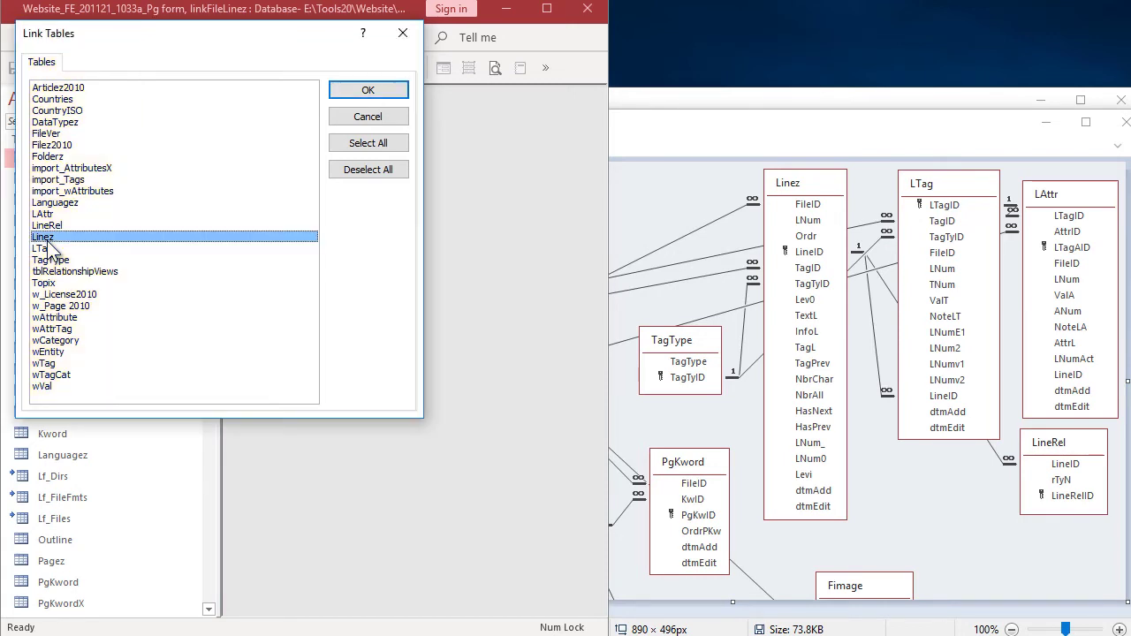
click(51, 250)
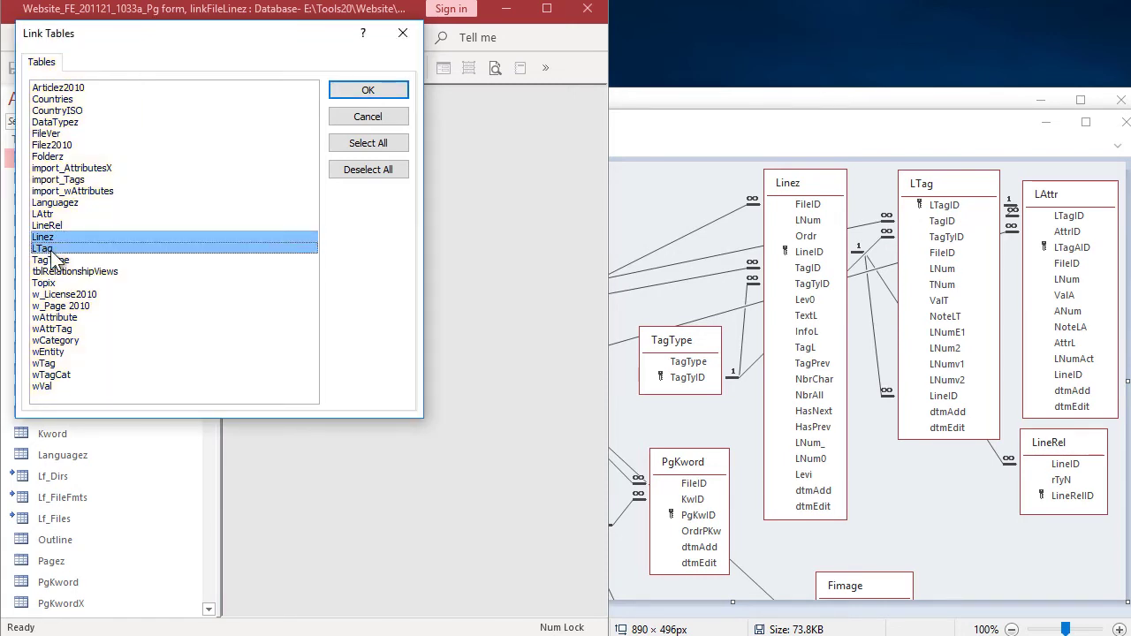
click(89, 213)
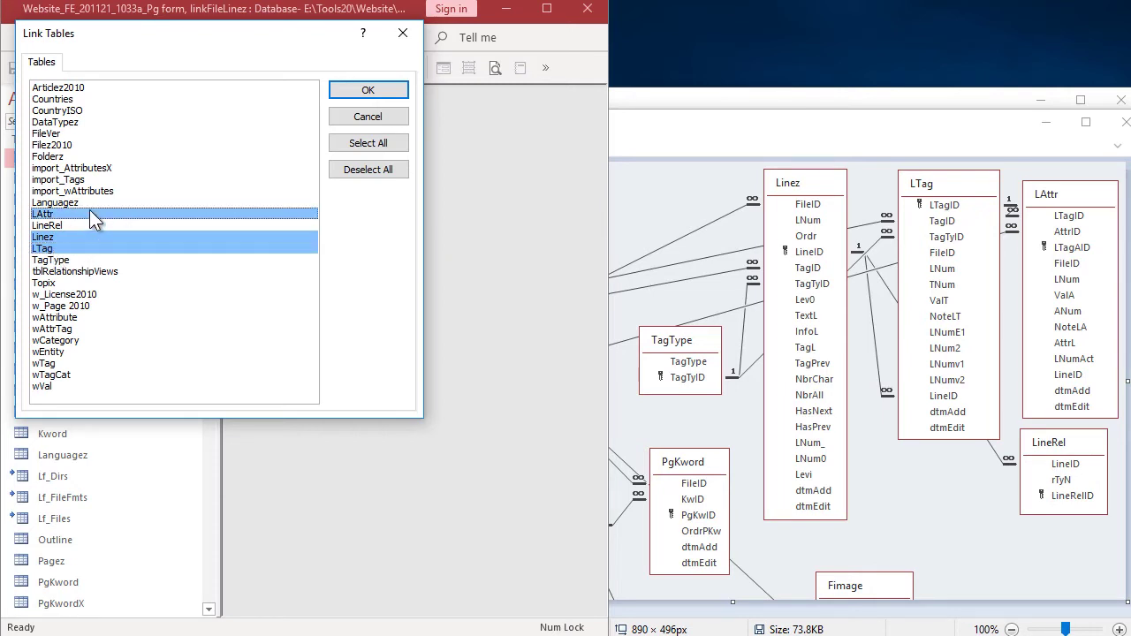
click(86, 224)
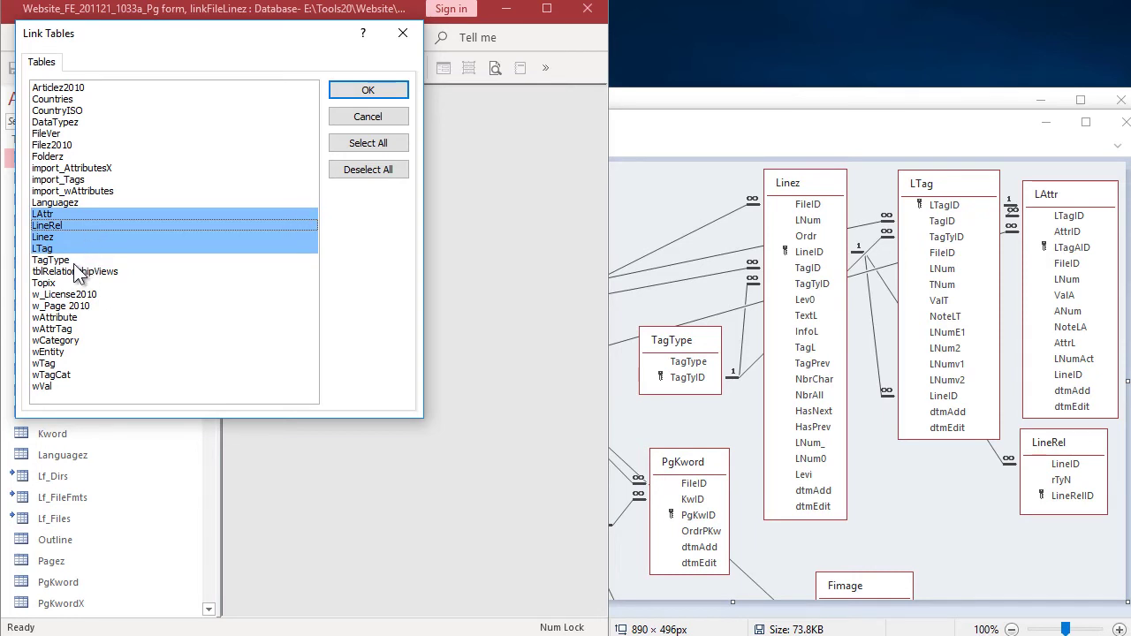
click(72, 261)
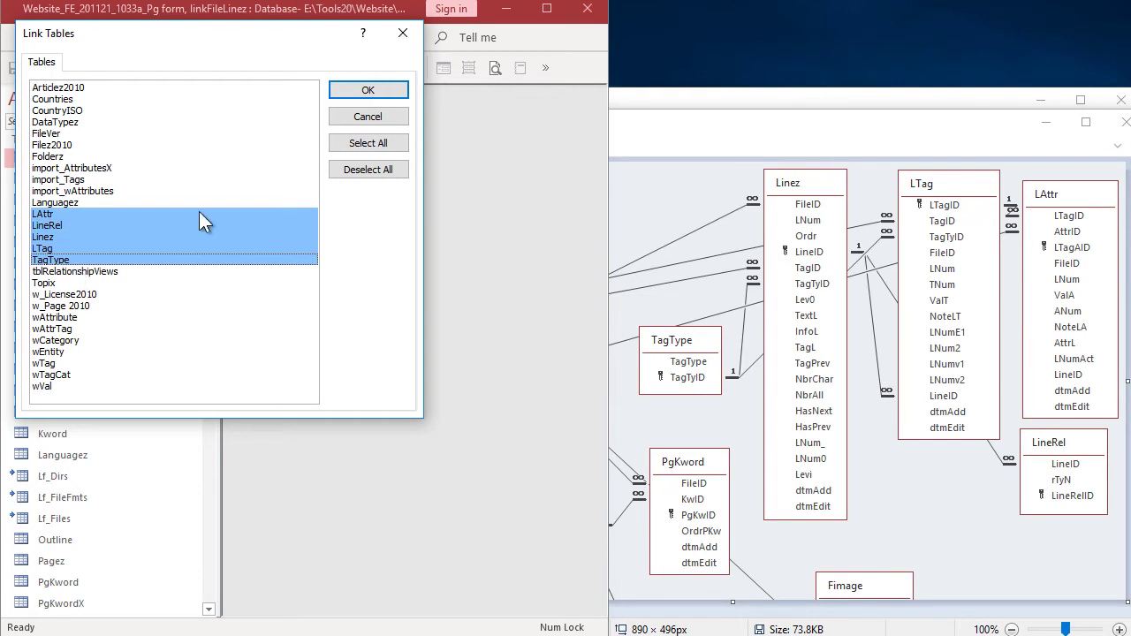
click(364, 87)
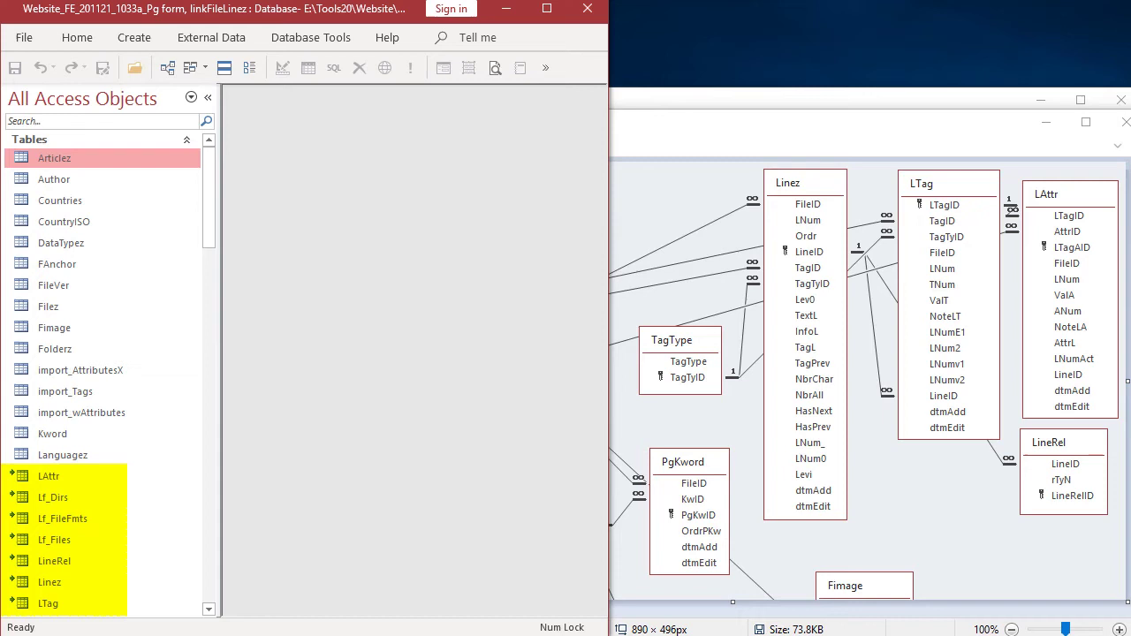
Open the linked Linez table in Datasheet view to show its 121,615 back-end records
click(73, 586)
double_click(73, 587)
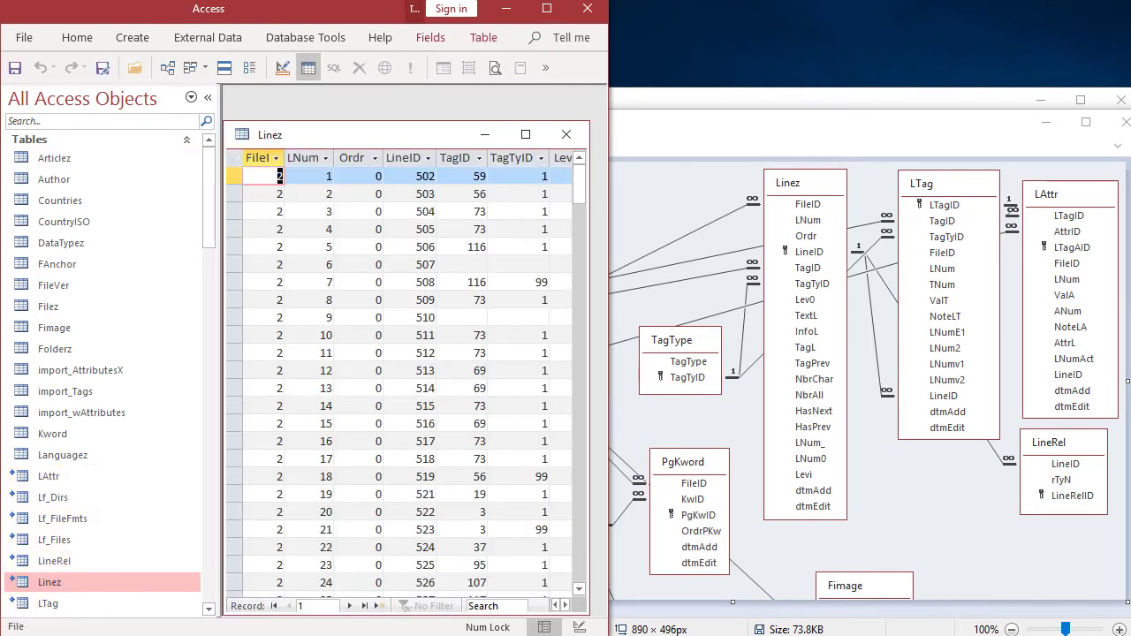
click(209, 609)
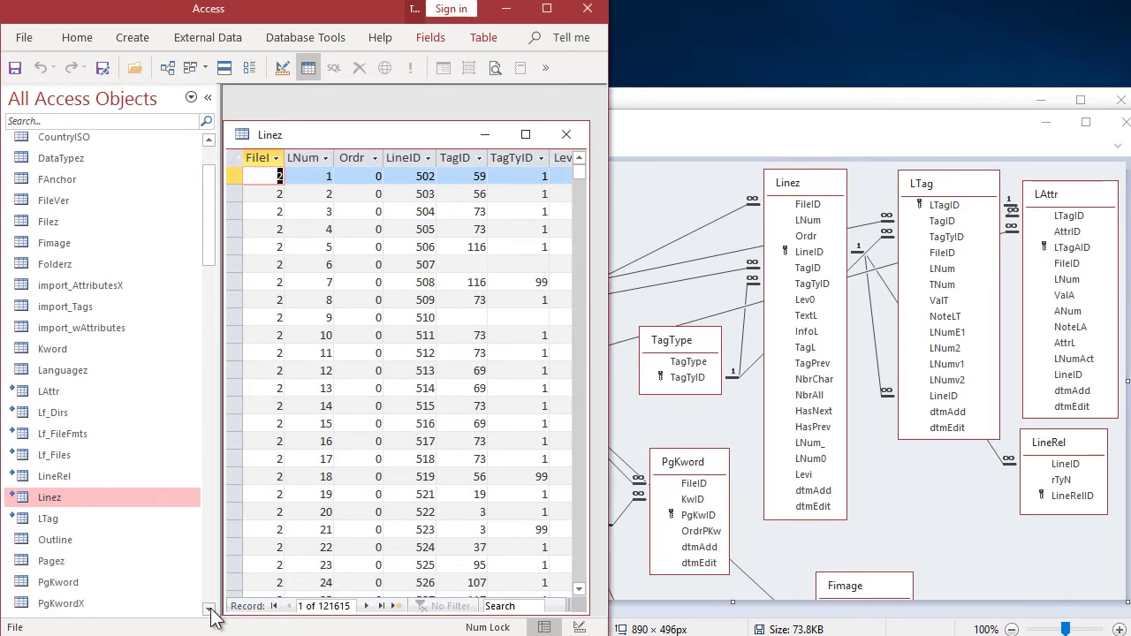
drag(211, 612, 211, 610)
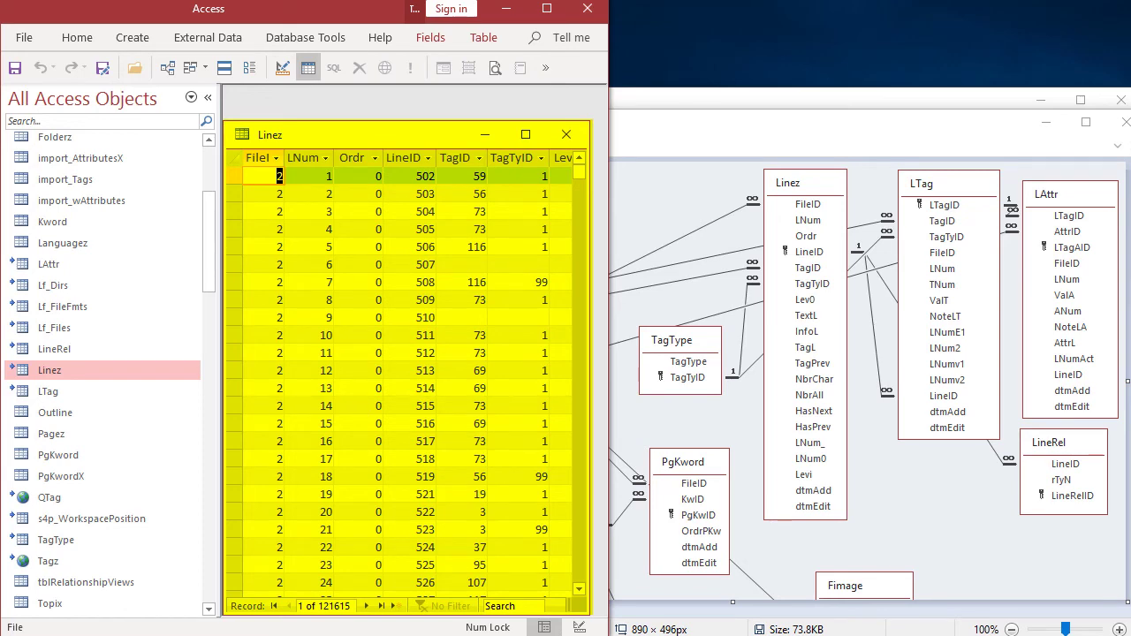
Switch from Access to the website folder in File Explorer with Alt+Tab
key(alt+Tab)
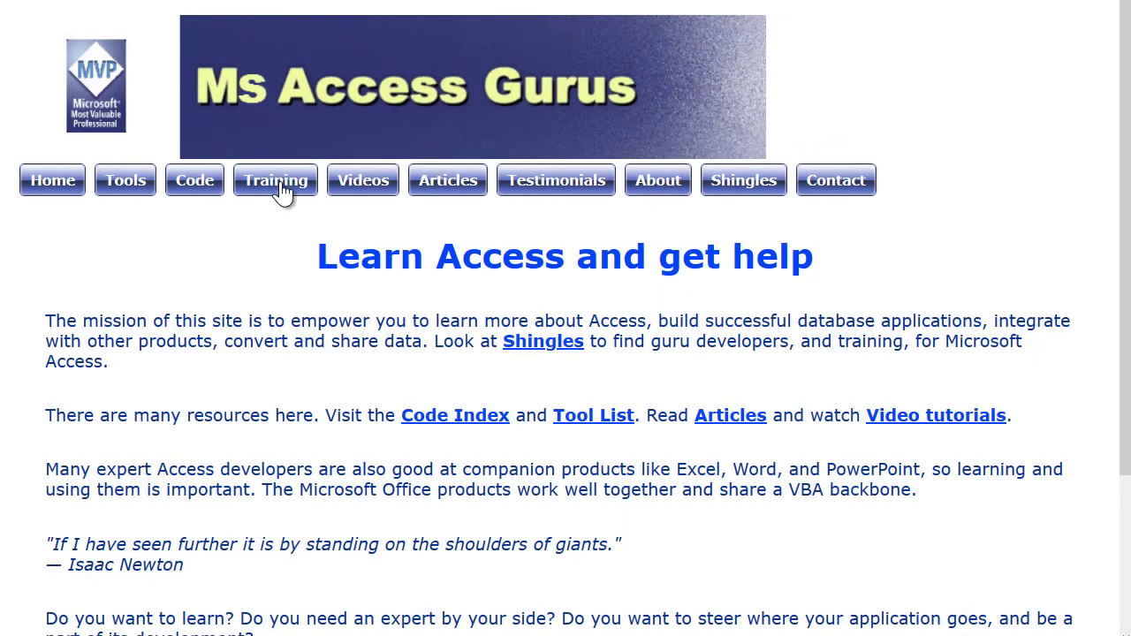
Browse the Training page, then go to Contact Me and scroll to the 'Please provide' details
click(281, 192)
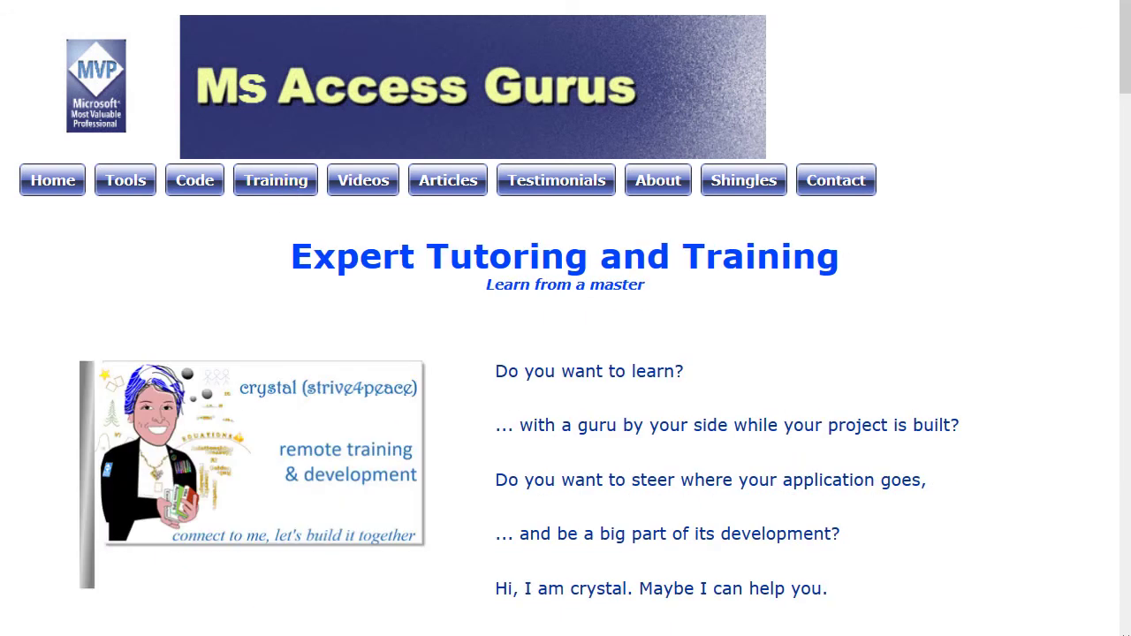
scroll(1129, 614, down, 7)
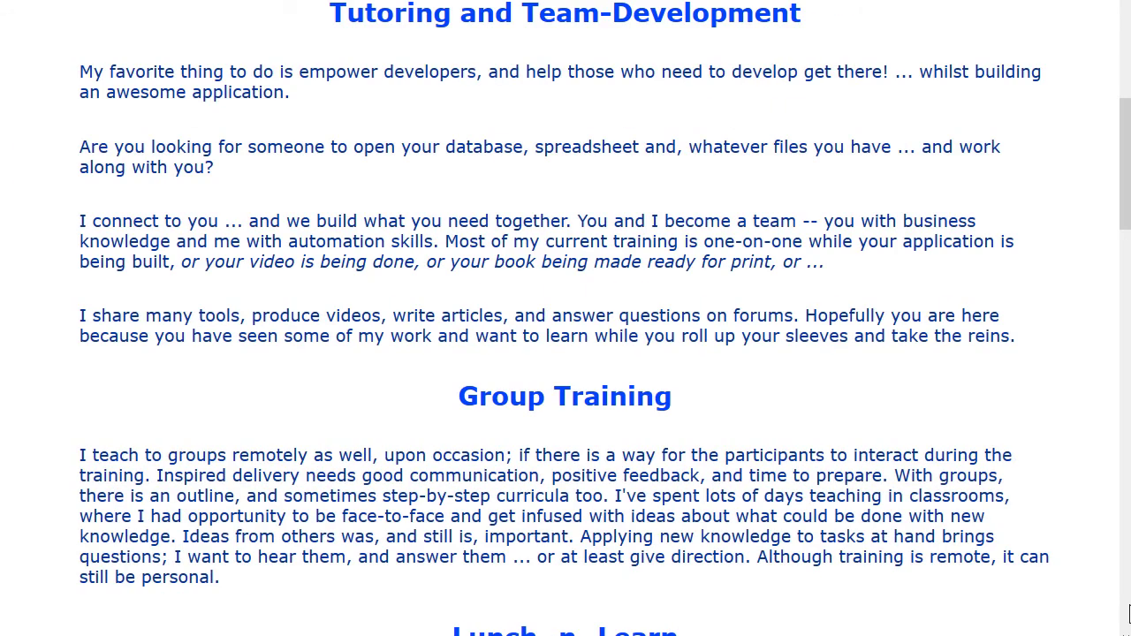
scroll(986, 407, up, 7)
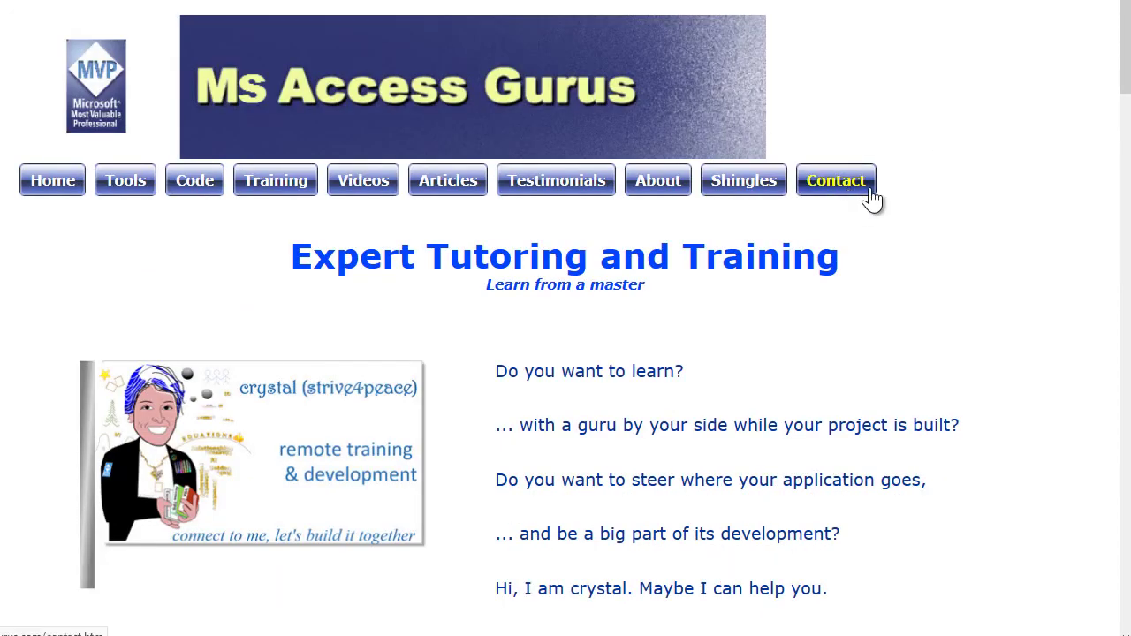
click(836, 181)
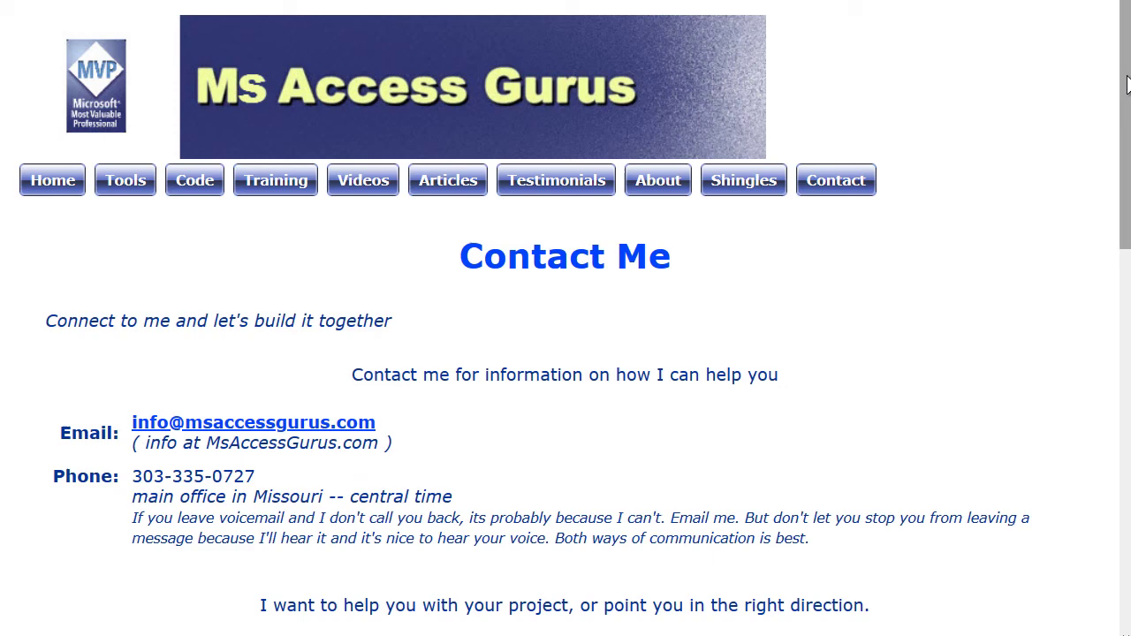
drag(1126, 99, 1109, 217)
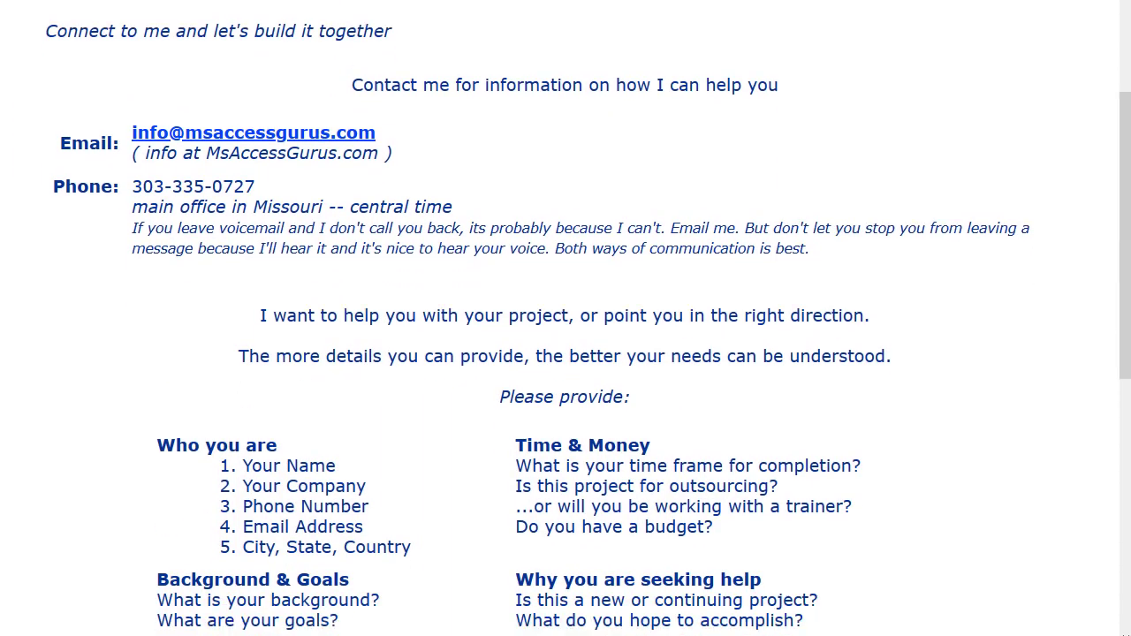